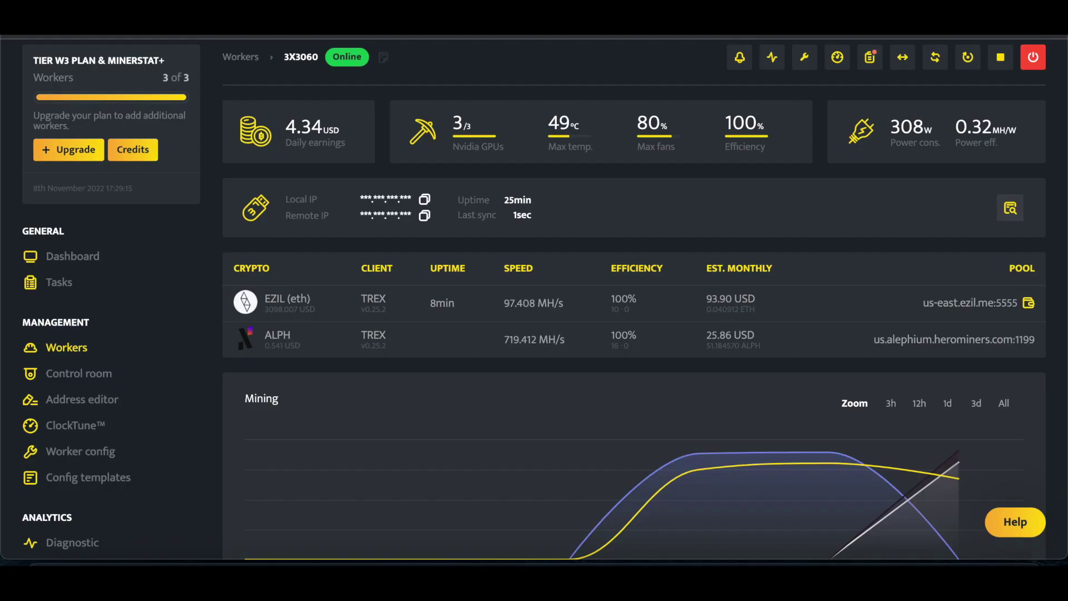
Scroll through the 3X3060 worker's stats, crypto table and Mining chart showing EZIL and ALPH.
scroll(527, 250, "down", 2)
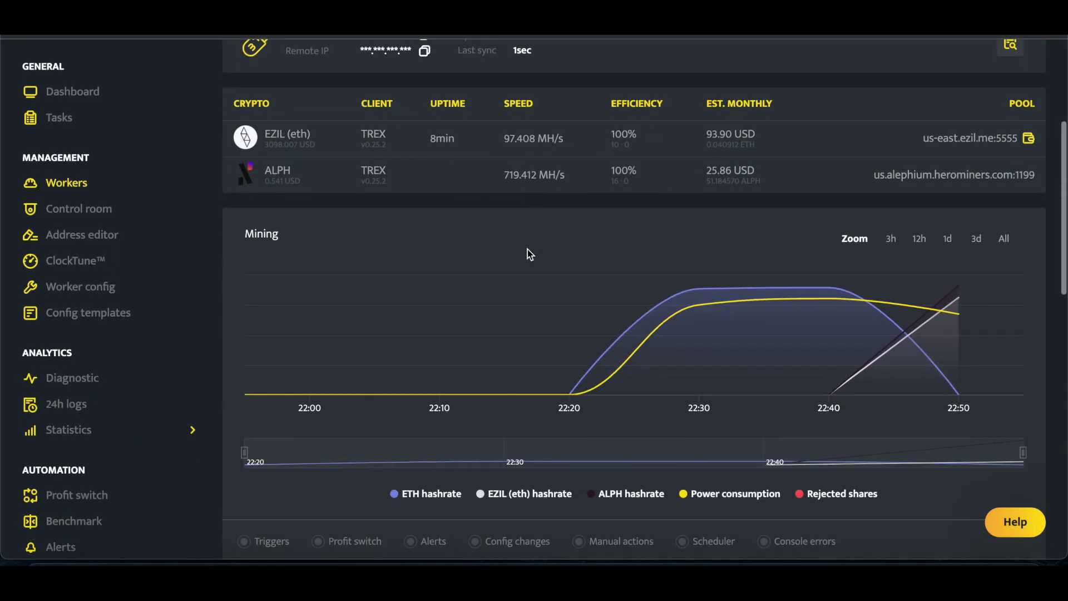
scroll(527, 249, "up", 3)
scroll(528, 249, "up", 1)
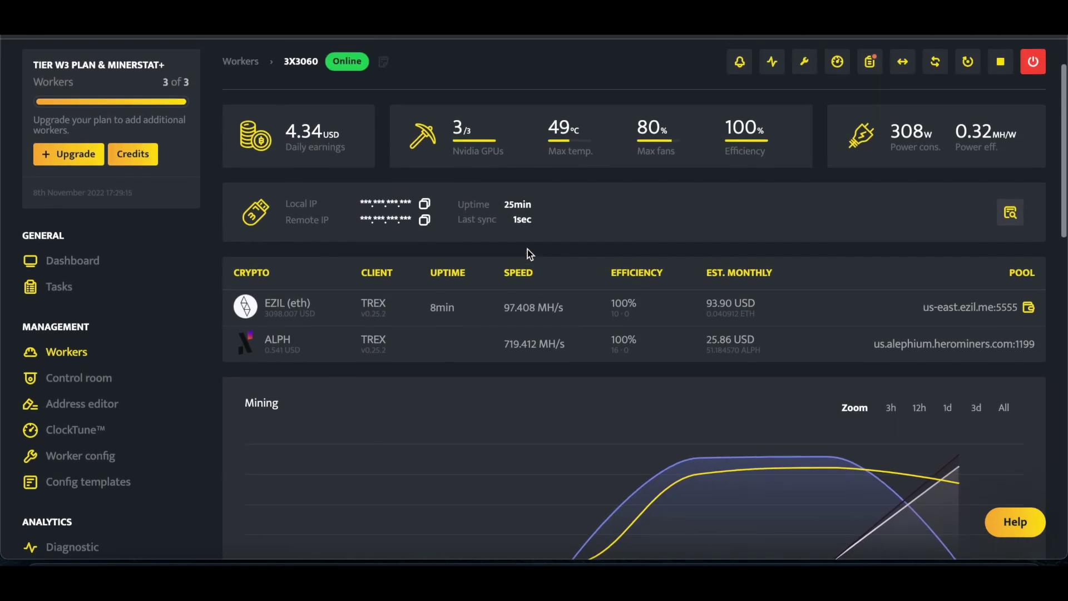
scroll(527, 250, "up", 1)
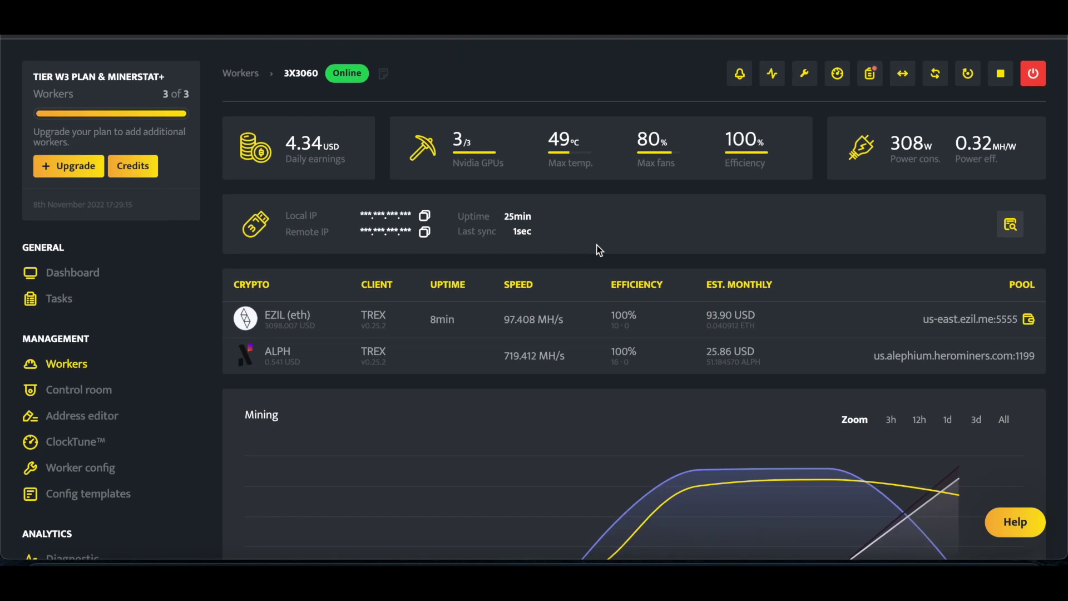
scroll(595, 248, "down", 1)
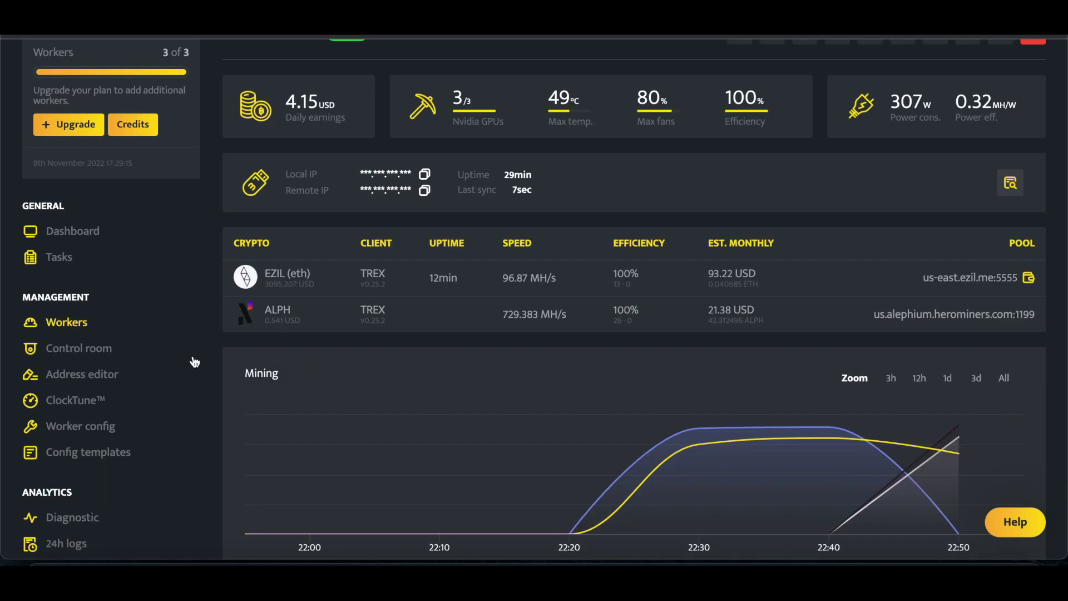
Open the Address editor and review the ALPH-HEROMINERS and ETH-EZIL pool entries.
left_click(82, 377)
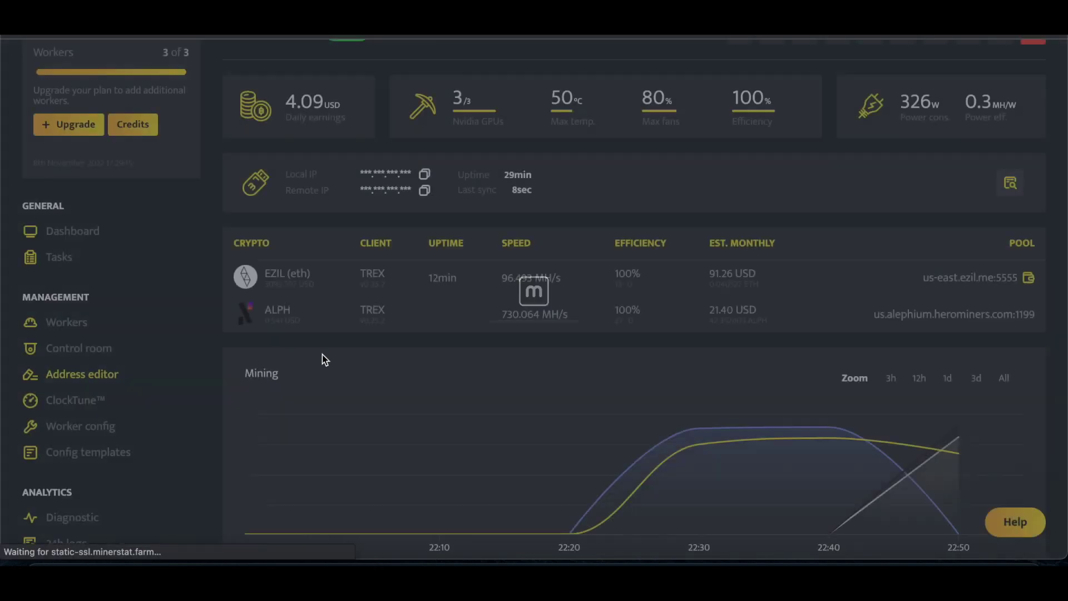
scroll(390, 348, "down", 3)
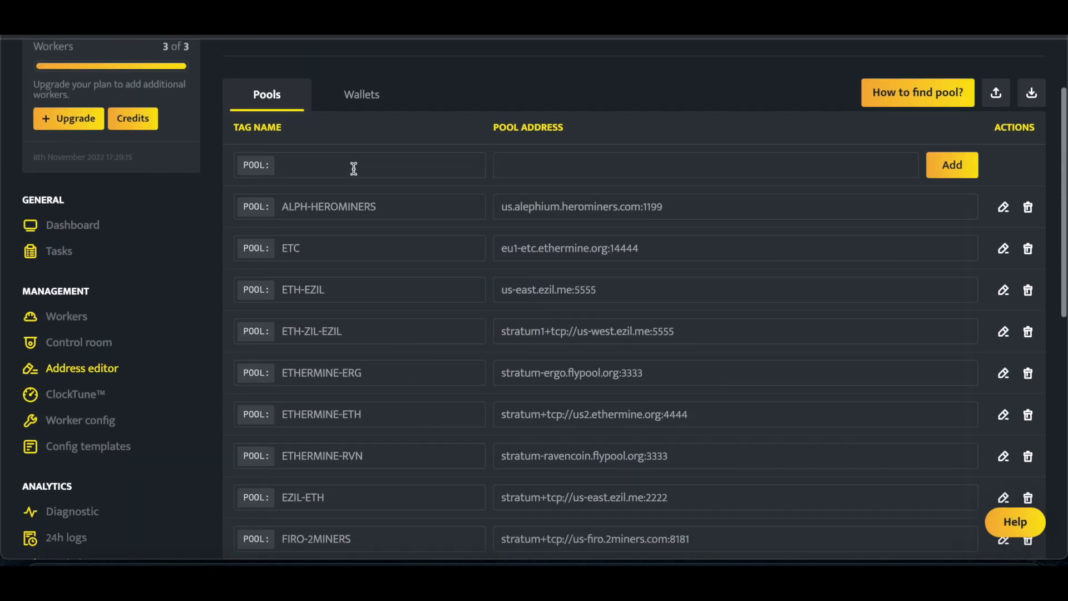
left_click(365, 106)
scroll(463, 240, "down", 1)
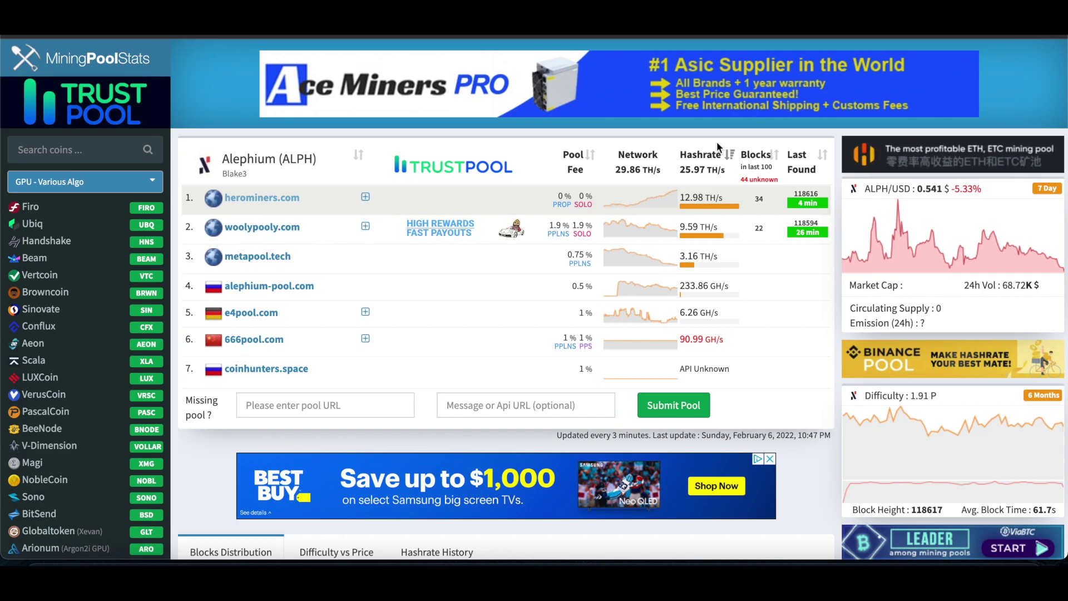
Open herominers.com's Alephium pool page and select the us.alephium.herominers.com:1199 North America - West server.
left_click(262, 197)
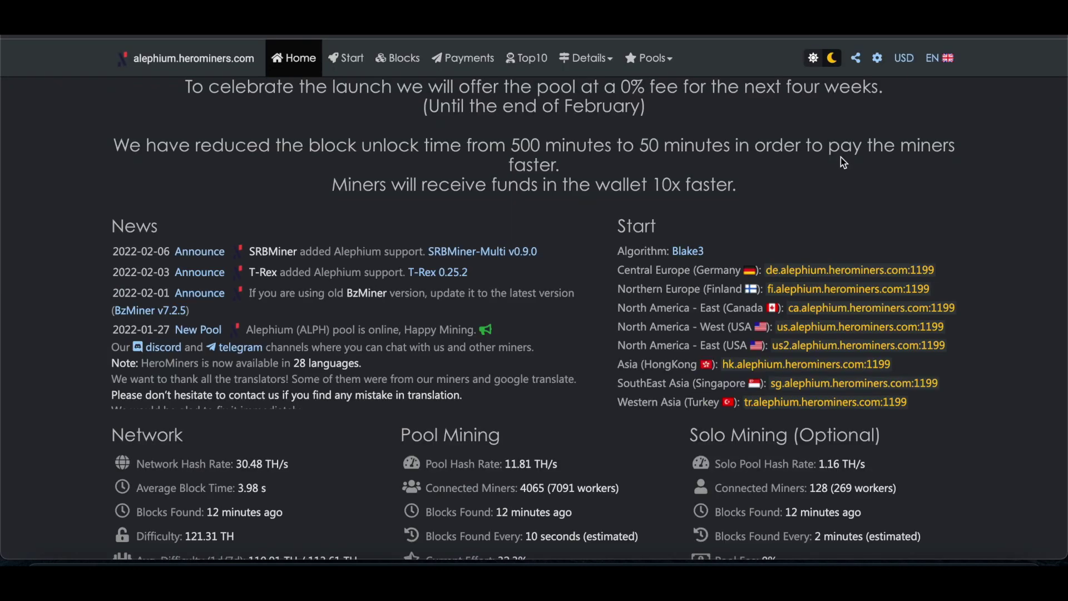
scroll(718, 231, "down", 1)
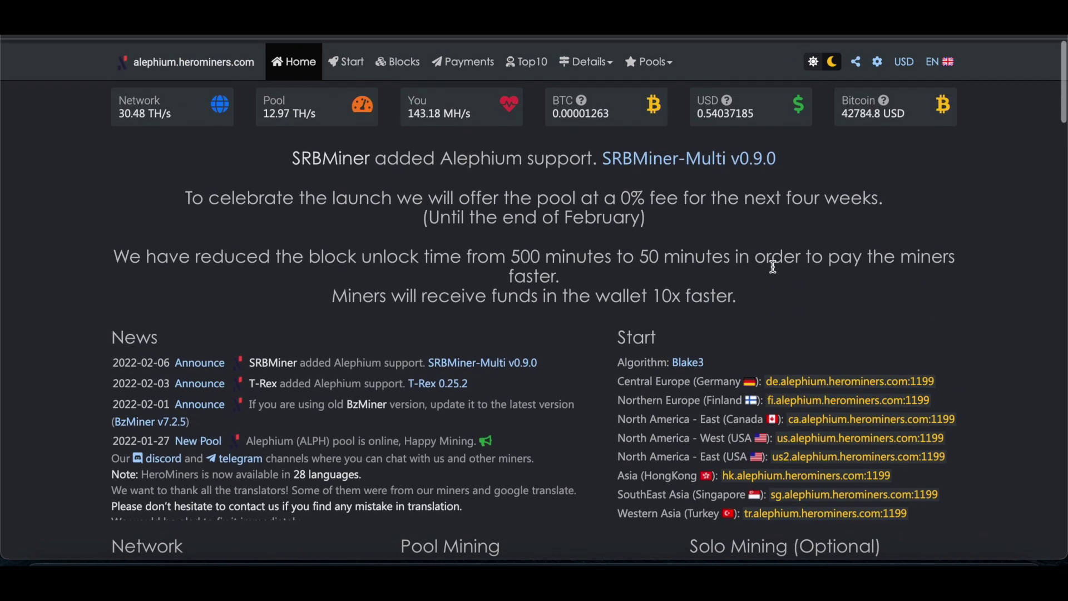
scroll(709, 233, "down", 4)
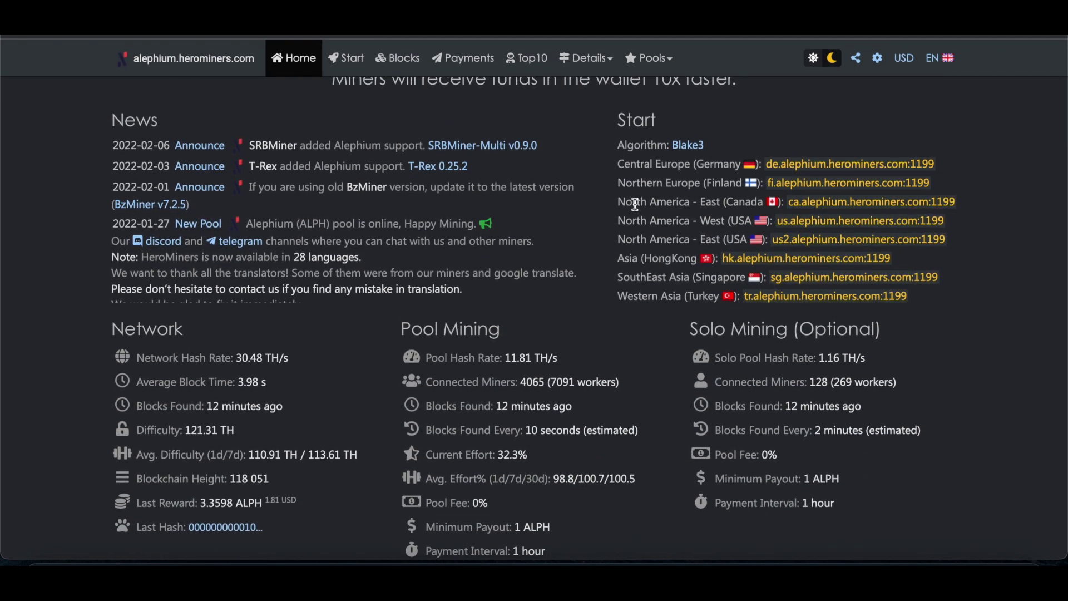
left_click_drag(618, 221, 753, 222)
left_click(633, 233)
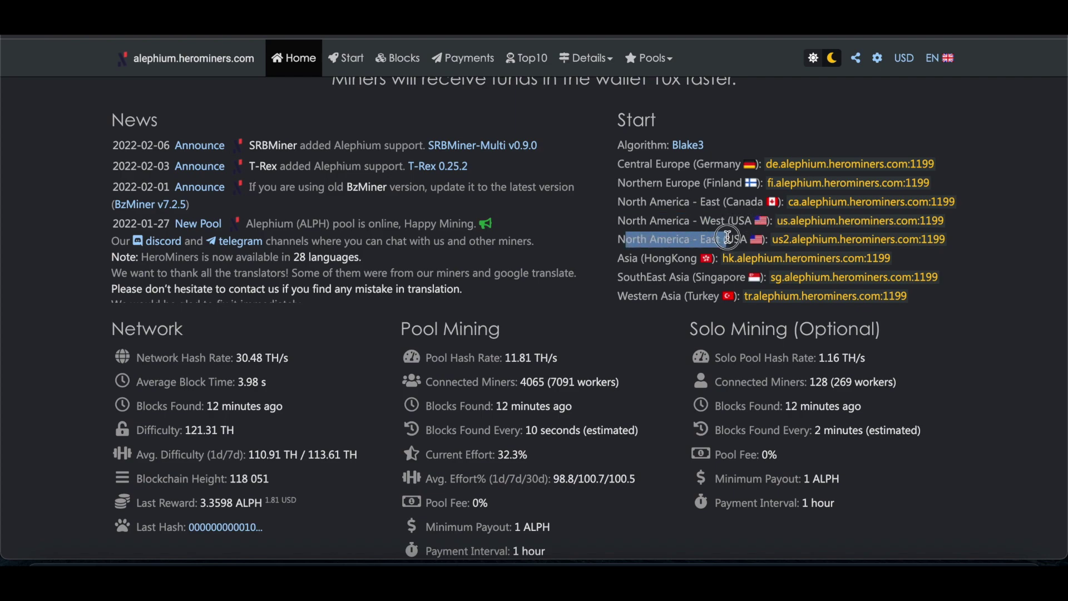
left_click_drag(625, 221, 943, 222)
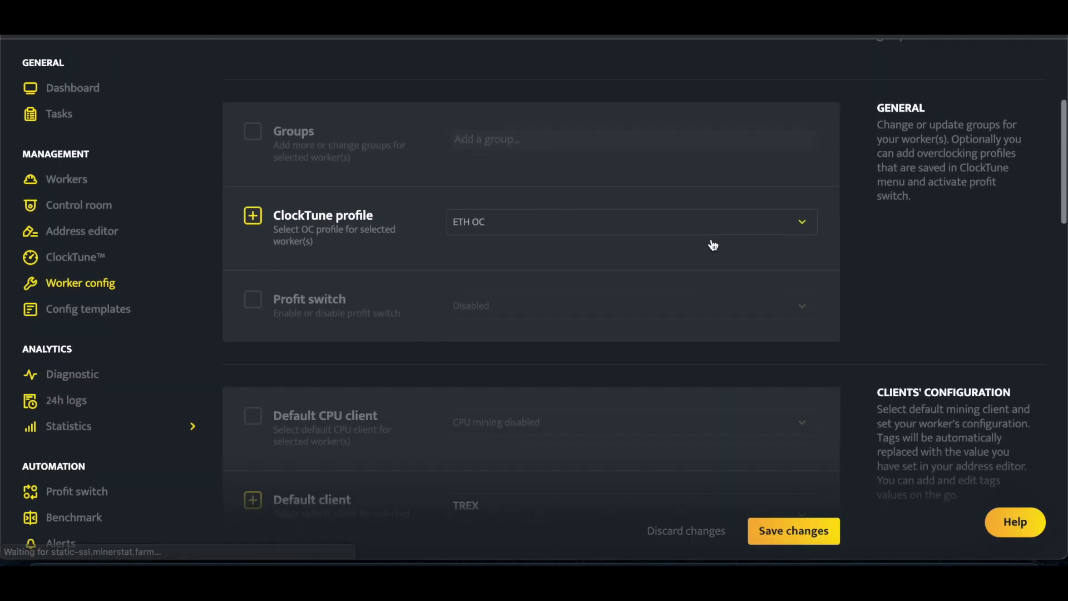
scroll(714, 245, "down", 3)
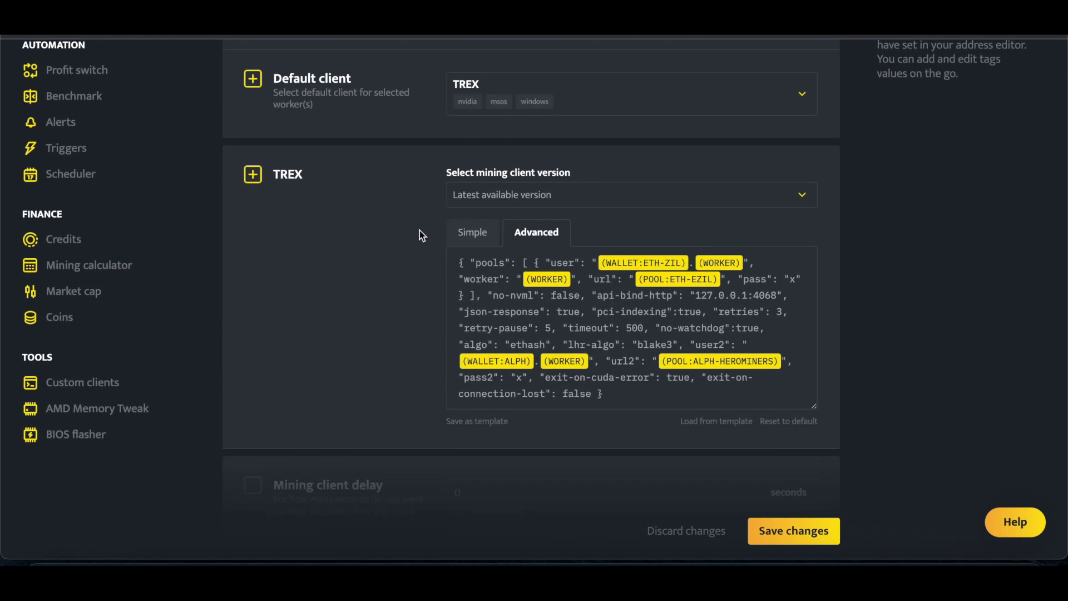
Scroll Worker config down to the TREX default client's Advanced config.
scroll(445, 244, "down", 1)
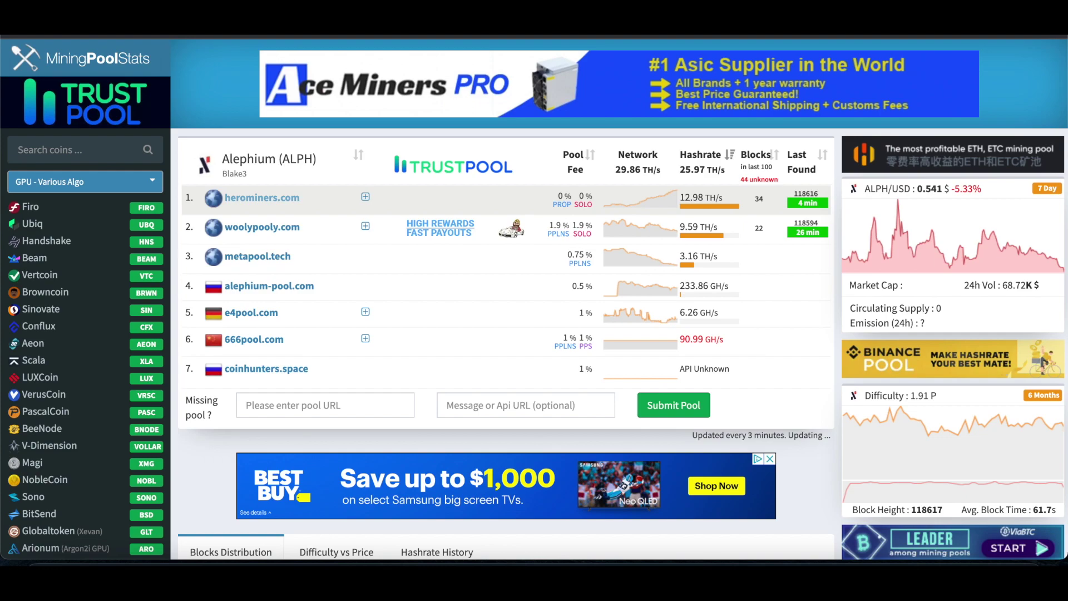
Search 'zil' and open the Zilliqa (ZIL) pool rankings, led by ezil.me.
left_click(94, 144)
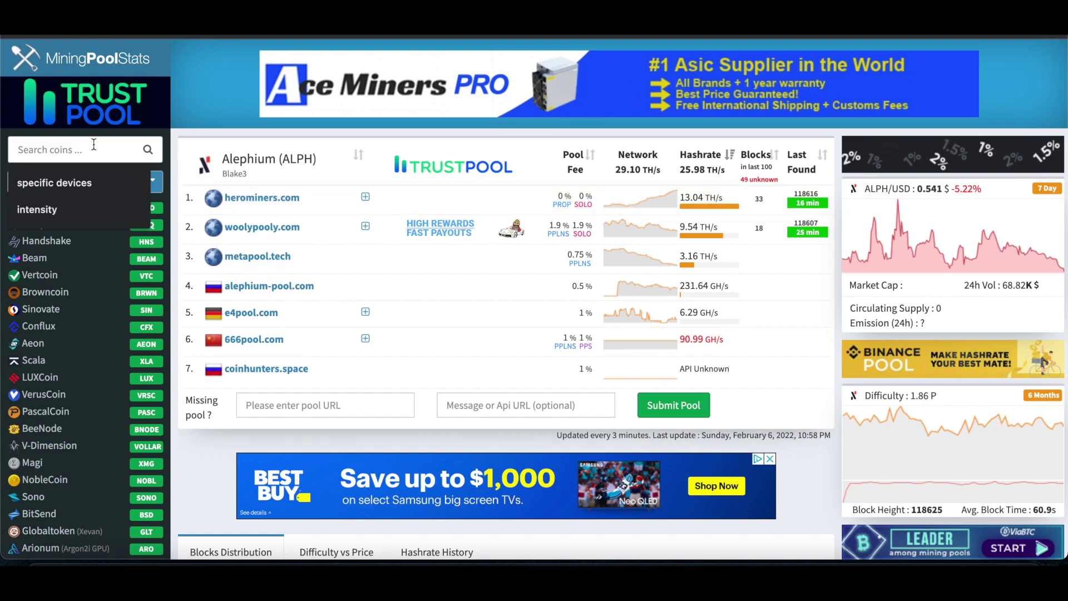
type("zil")
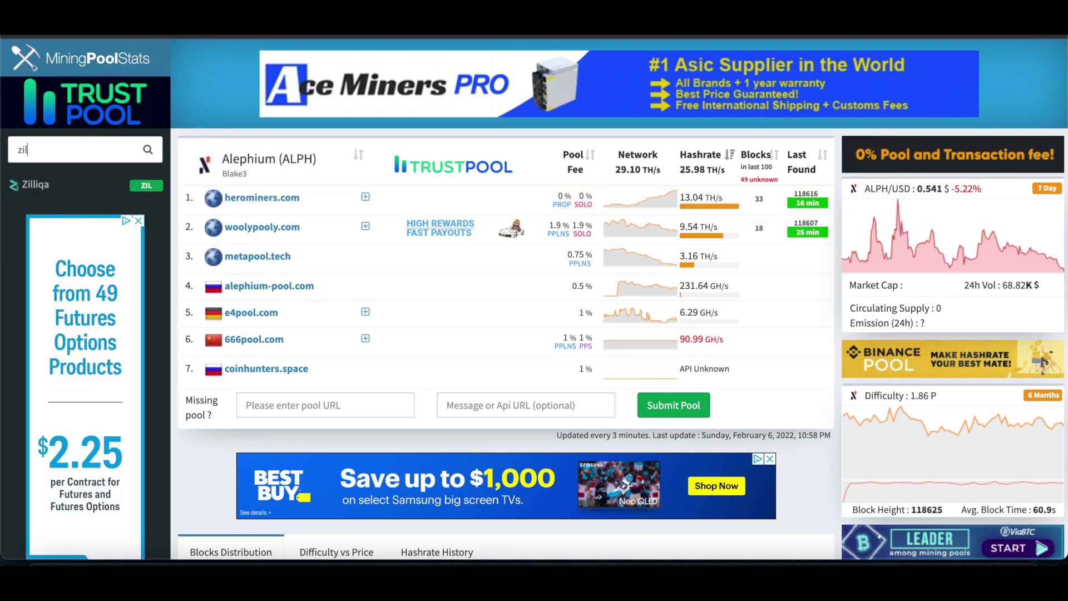
left_click(36, 184)
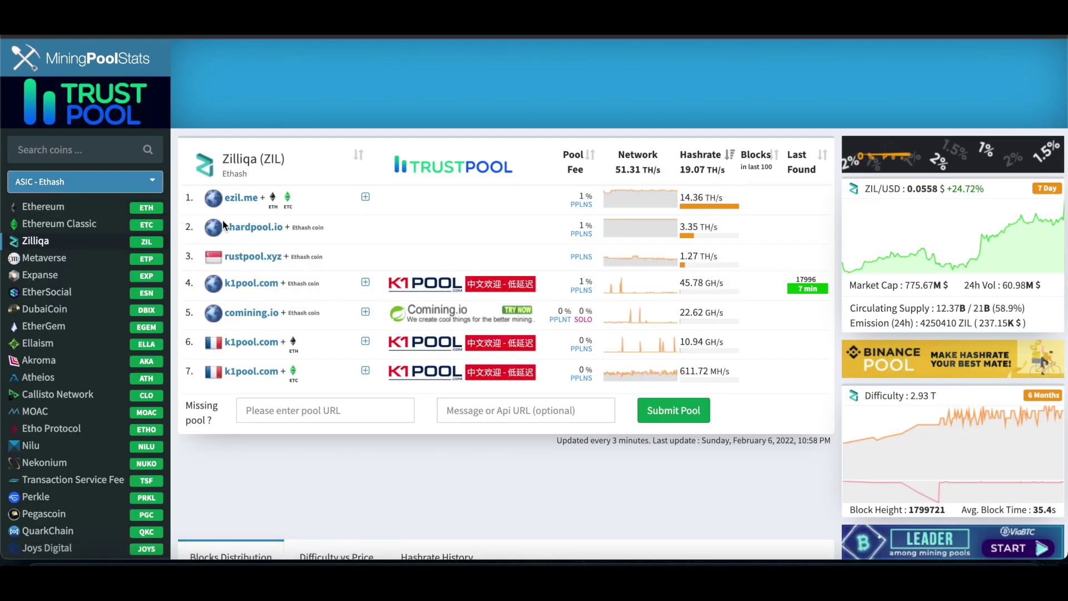
left_click(112, 157)
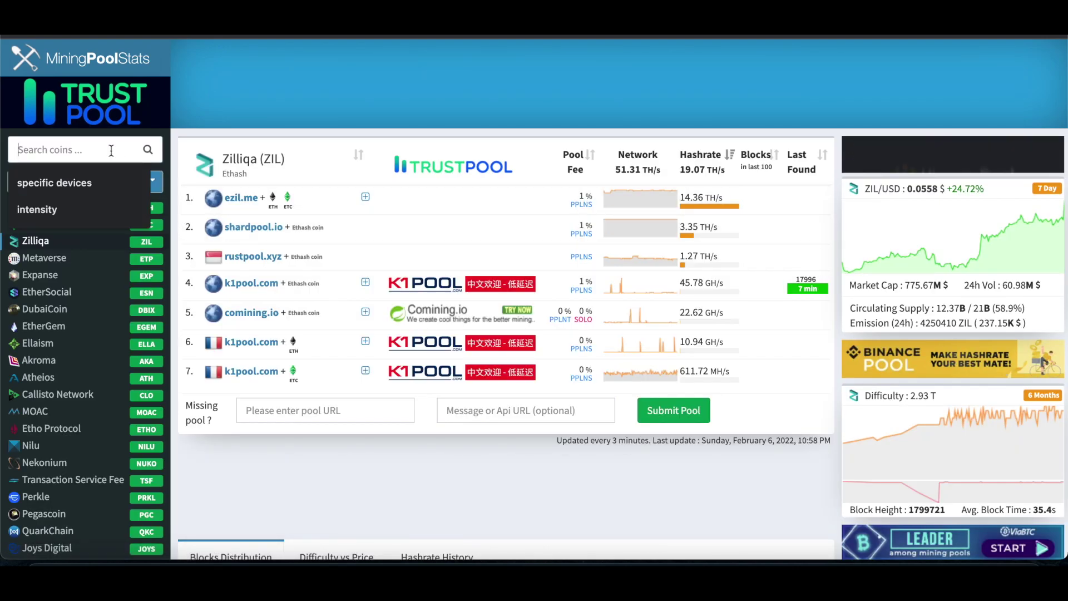
left_click(295, 126)
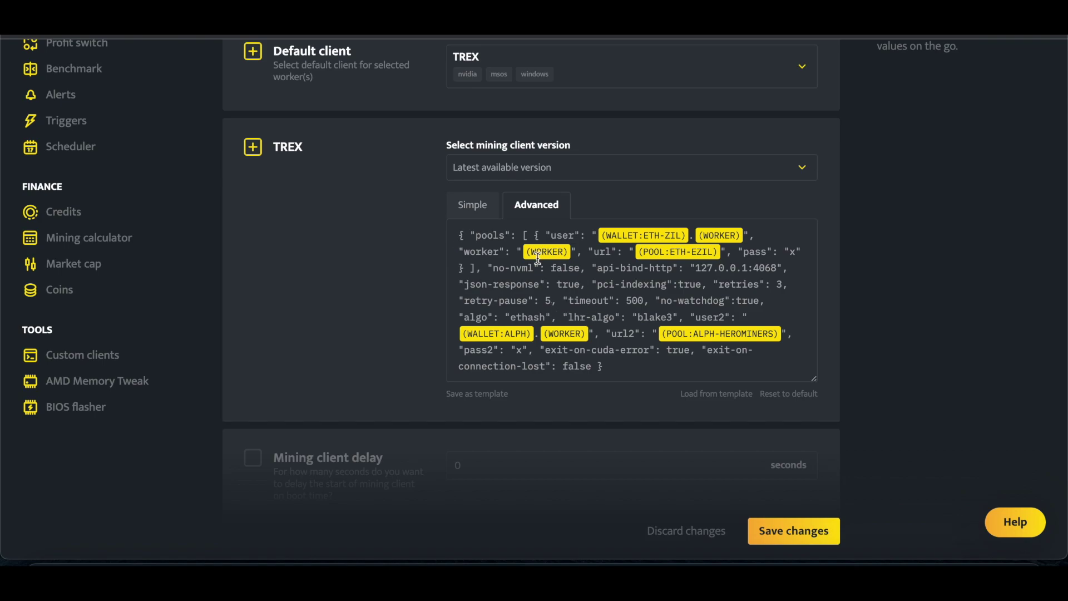
Scroll through the TREX config pairing ETH-EZIL ethash with ALPH-HEROMINERS blake3.
scroll(367, 278, "down", 2)
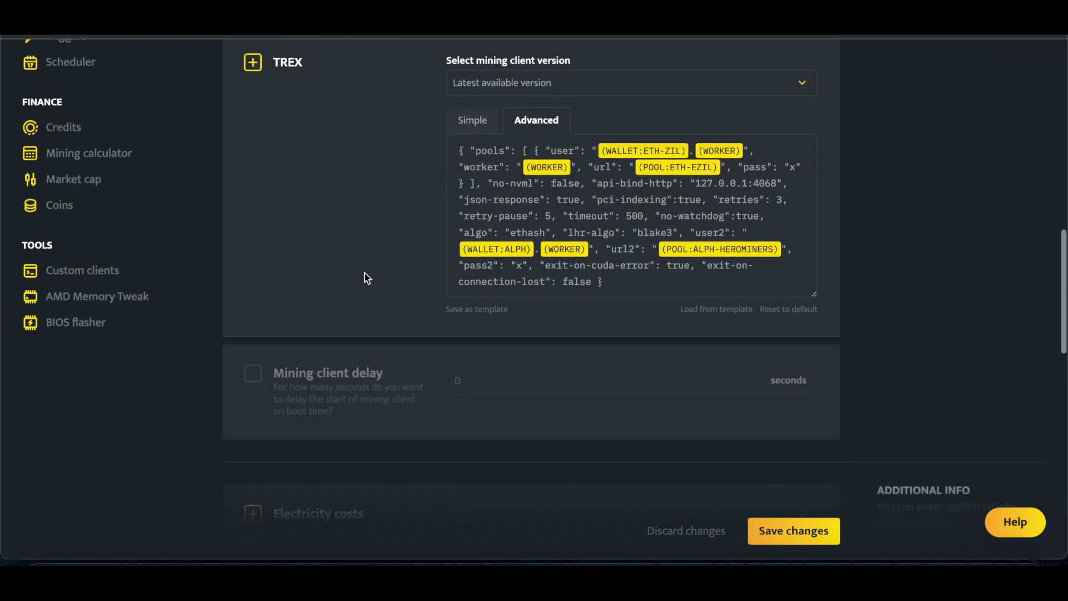
scroll(365, 272, "up", 8)
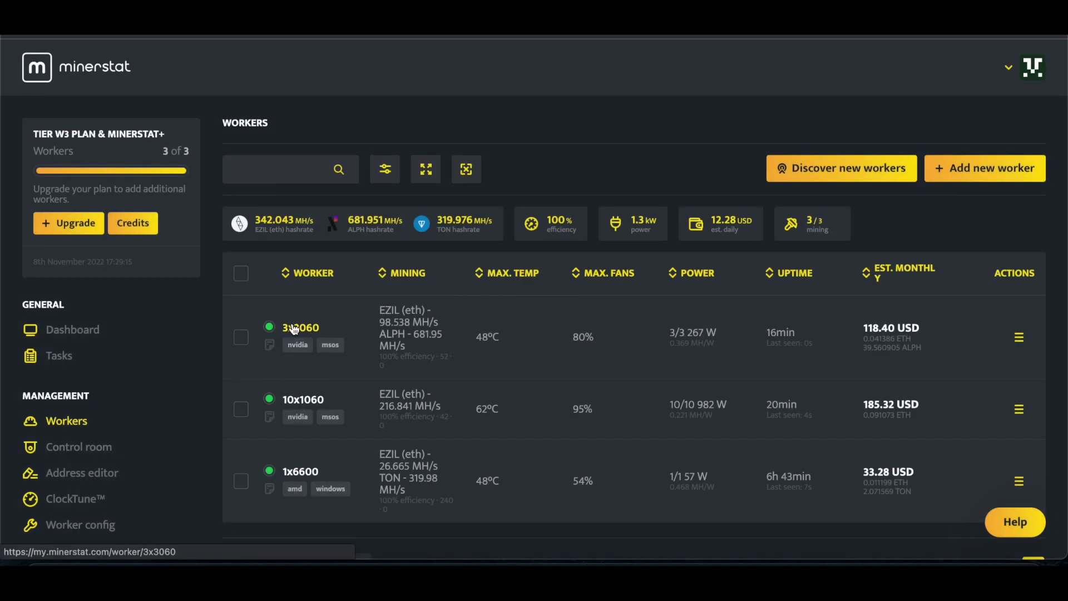
Open the 3x3060 worker's details and scroll through its summary, crypto table and chart.
left_click(294, 328)
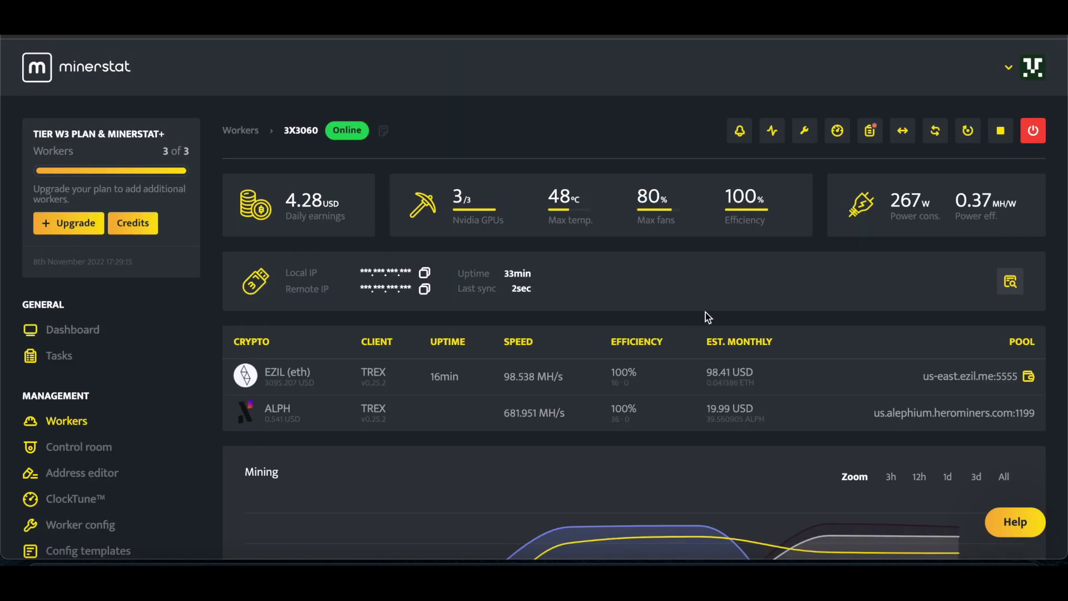
scroll(706, 313, "down", 1)
scroll(709, 312, "down", 2)
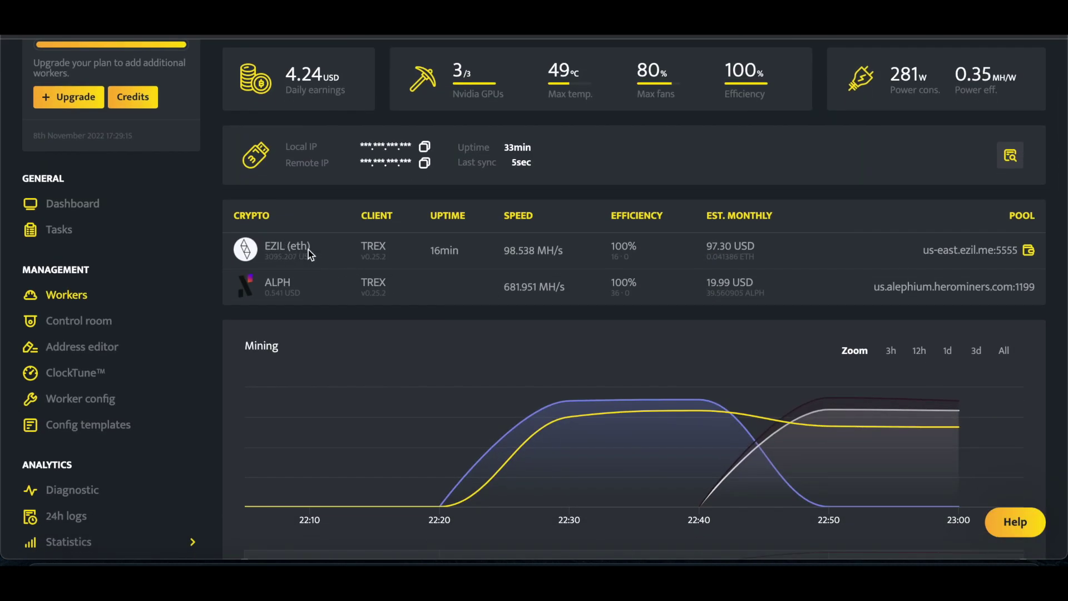
scroll(301, 250, "down", 1)
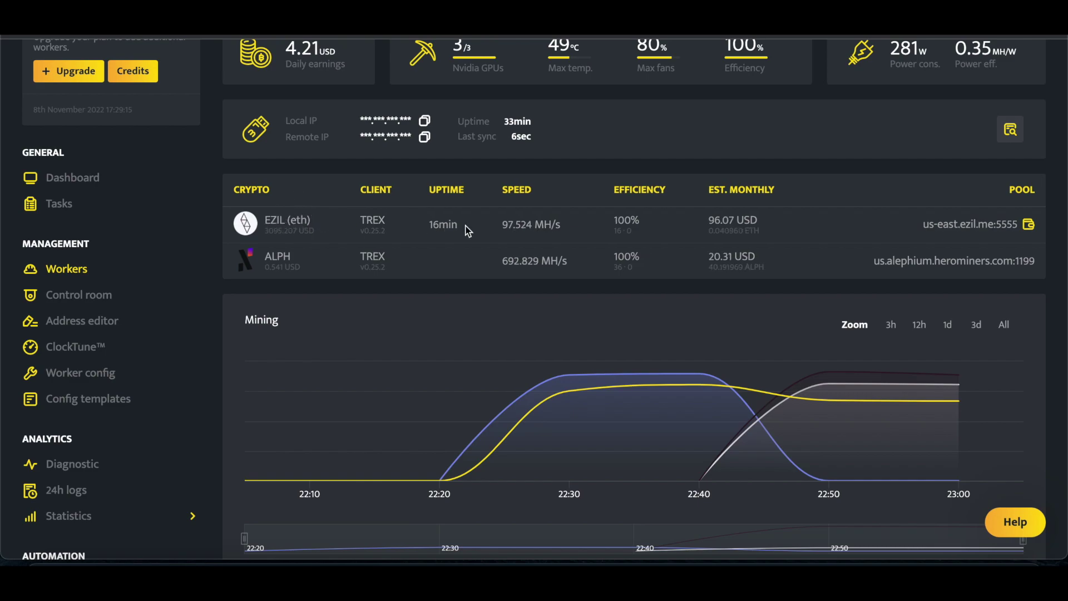
left_click_drag(500, 231, 542, 225)
left_click(553, 205)
scroll(479, 229, "down", 1)
scroll(430, 223, "down", 7)
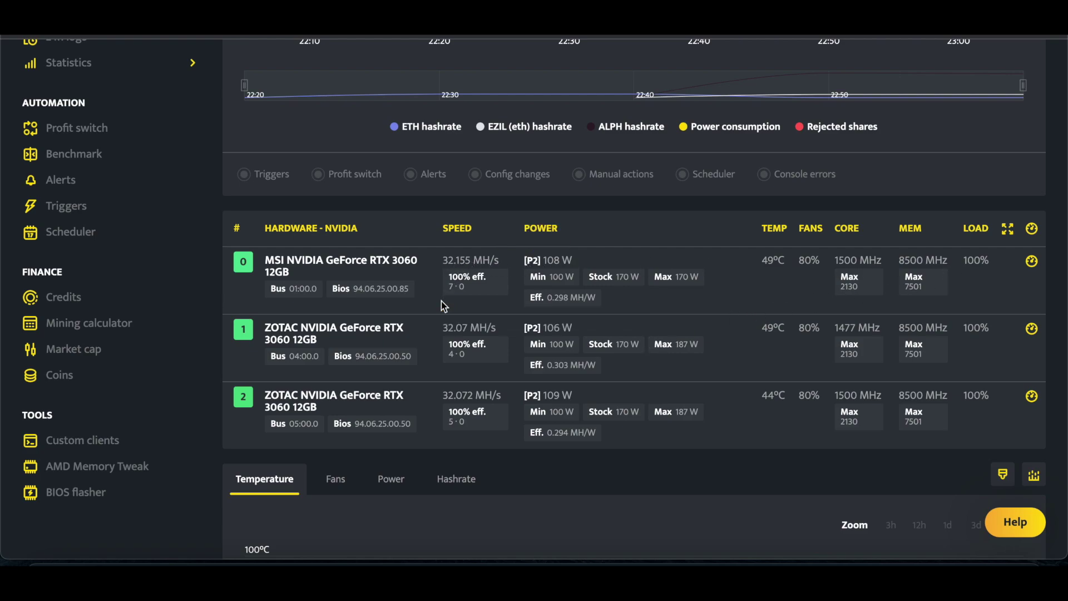
scroll(406, 286, "up", 8)
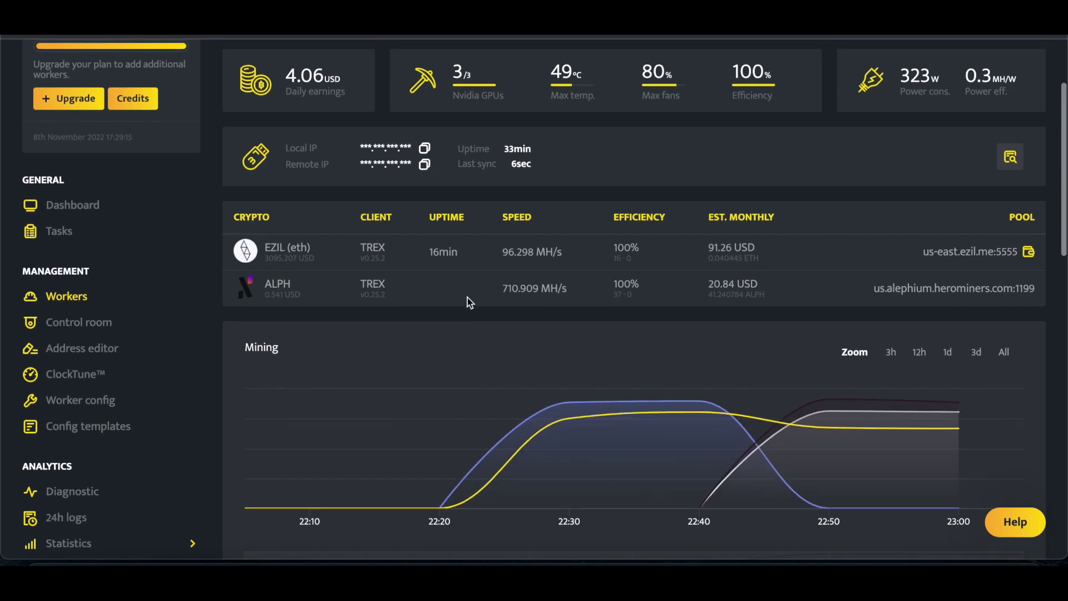
scroll(467, 298, "up", 2)
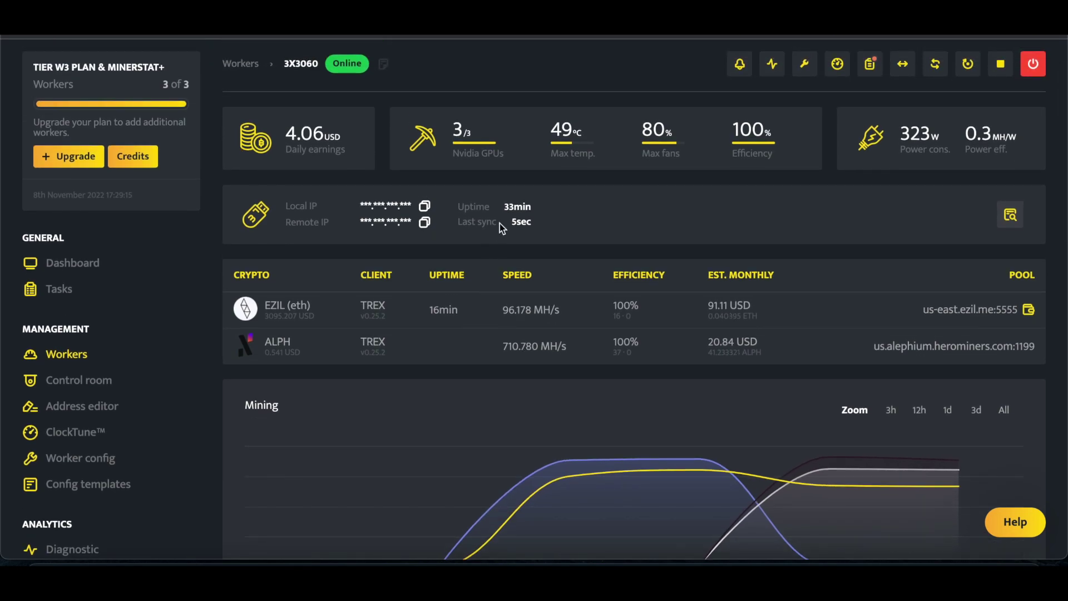
left_click(509, 211)
scroll(489, 302, "down", 2)
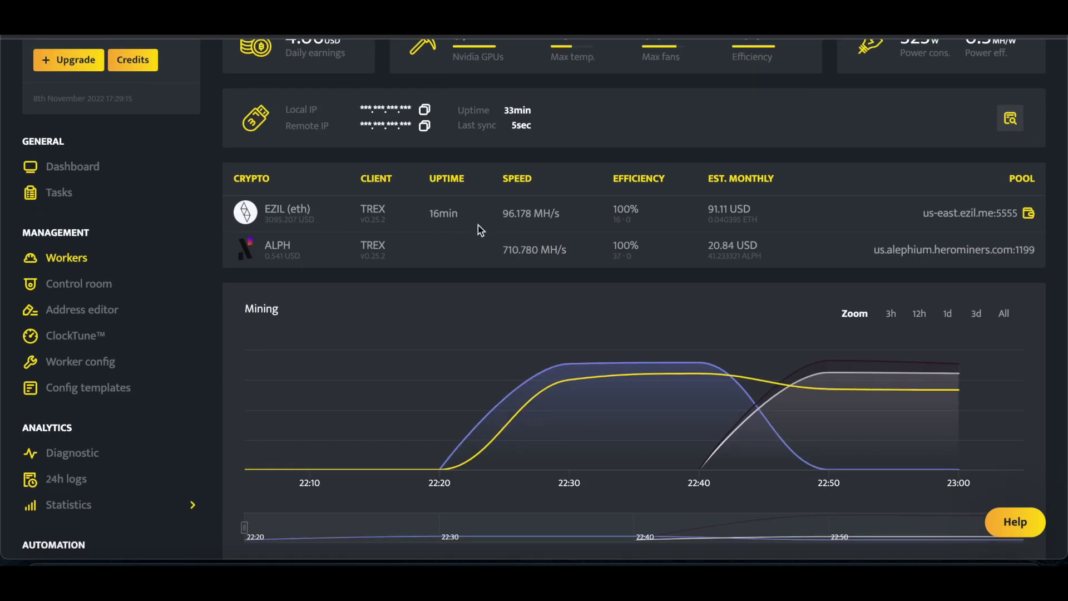
Highlight the EZIL speed of 96.178 MH/s and ALPH speed of 697.363 MH/s.
left_click_drag(501, 214, 563, 220)
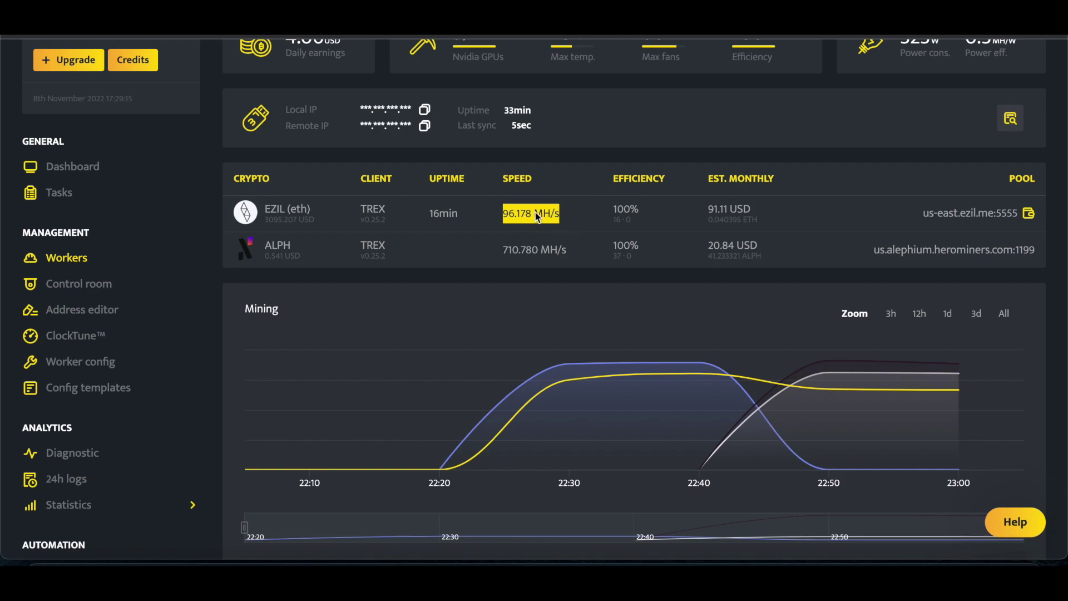
left_click(552, 183)
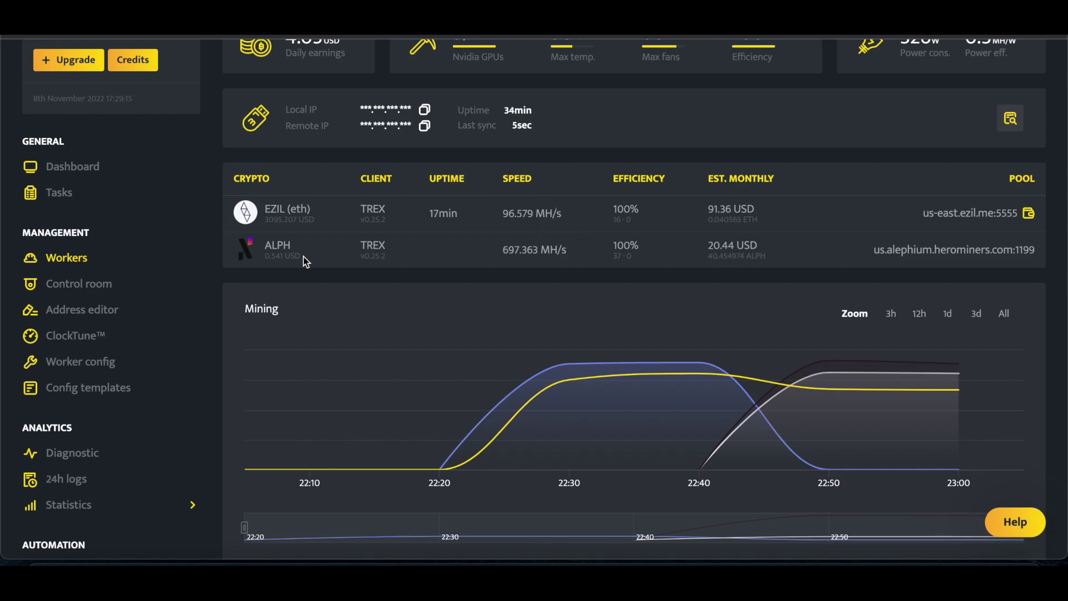
left_click_drag(503, 252, 563, 257)
left_click(493, 252)
left_click_drag(503, 252, 549, 251)
left_click(484, 252)
scroll(573, 257, "up", 1)
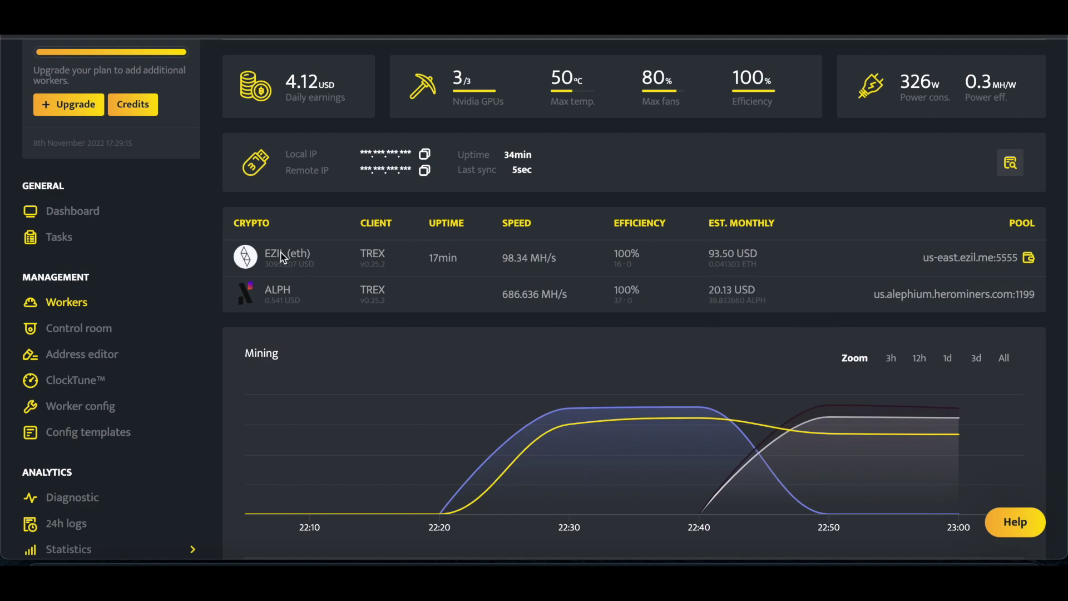
Compare EZIL's 98.34 MH/s monthly estimate breakdown with ALPH's 21.29 USD monthly estimate.
left_click_drag(500, 260, 553, 261)
left_click(512, 259)
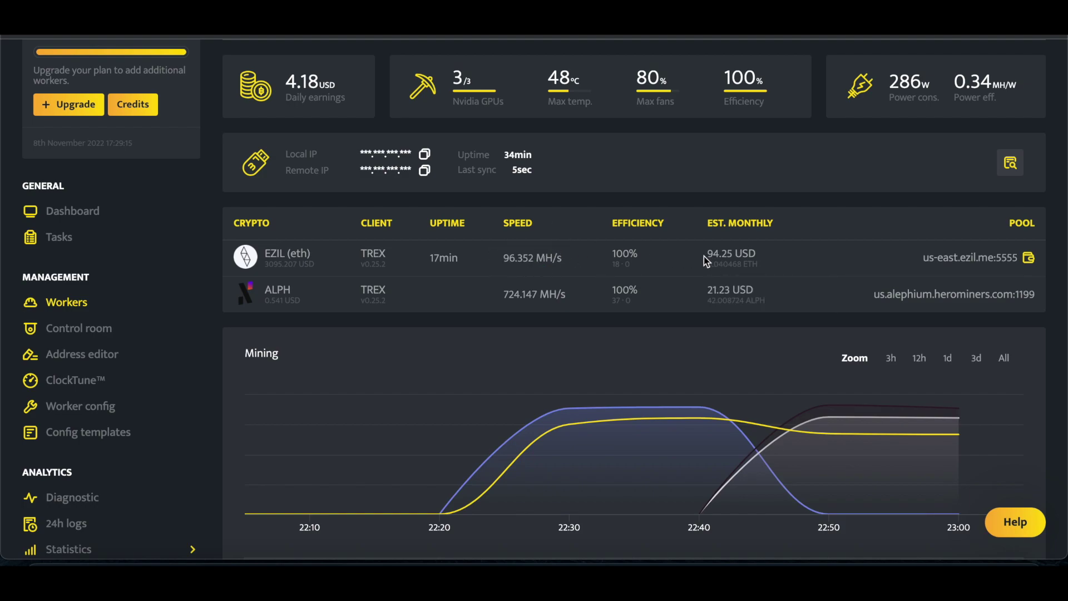
mouse_move(733, 258)
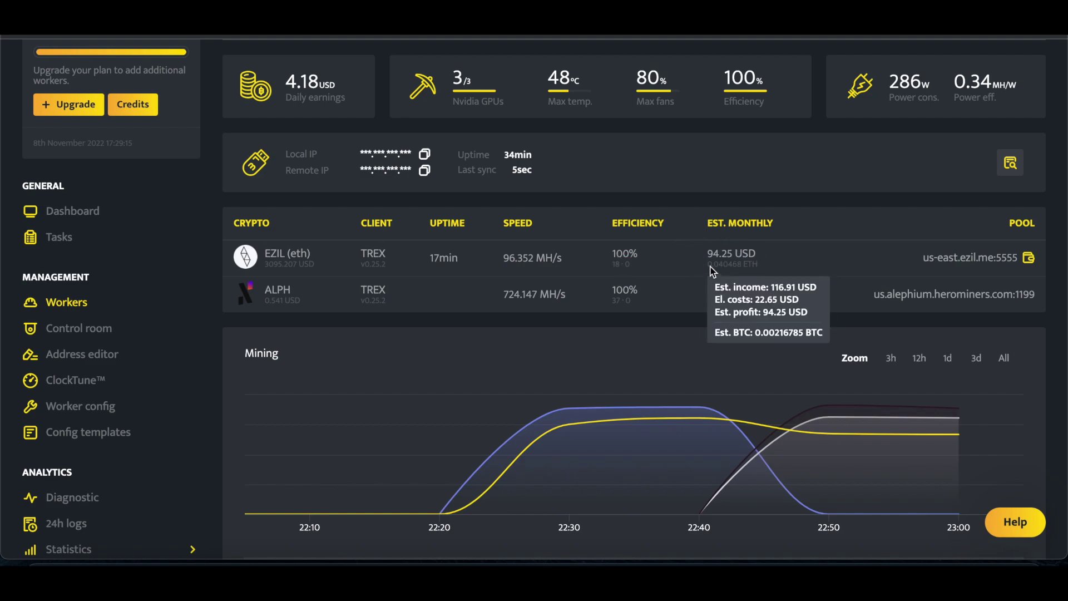
left_click_drag(702, 292, 734, 299)
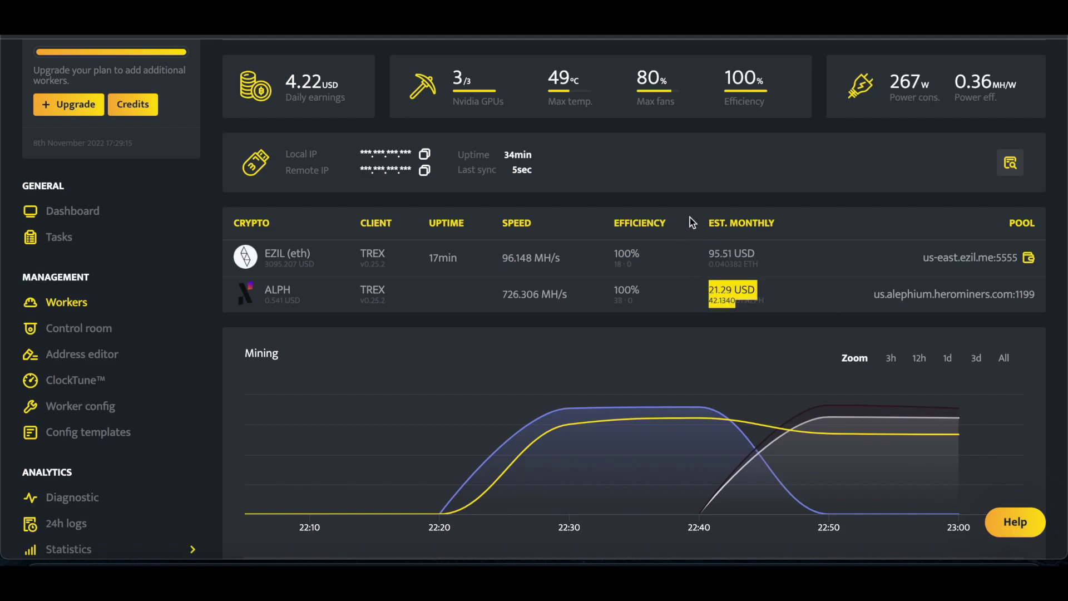
left_click(683, 282)
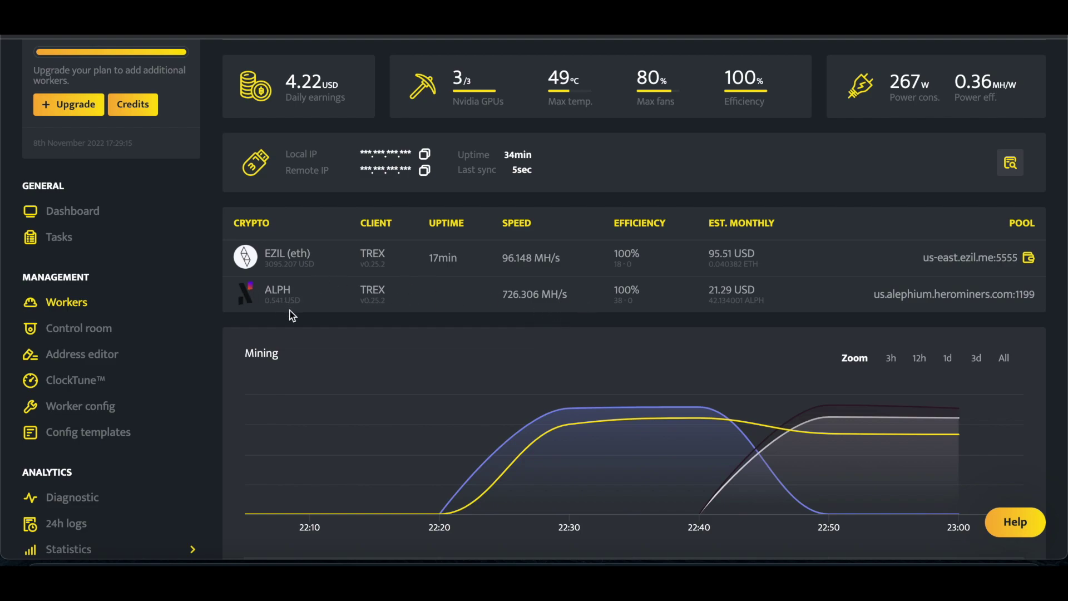
Scroll the worker dashboard to review the remaining stats.
scroll(545, 238, "down", 1)
scroll(484, 289, "down", 3)
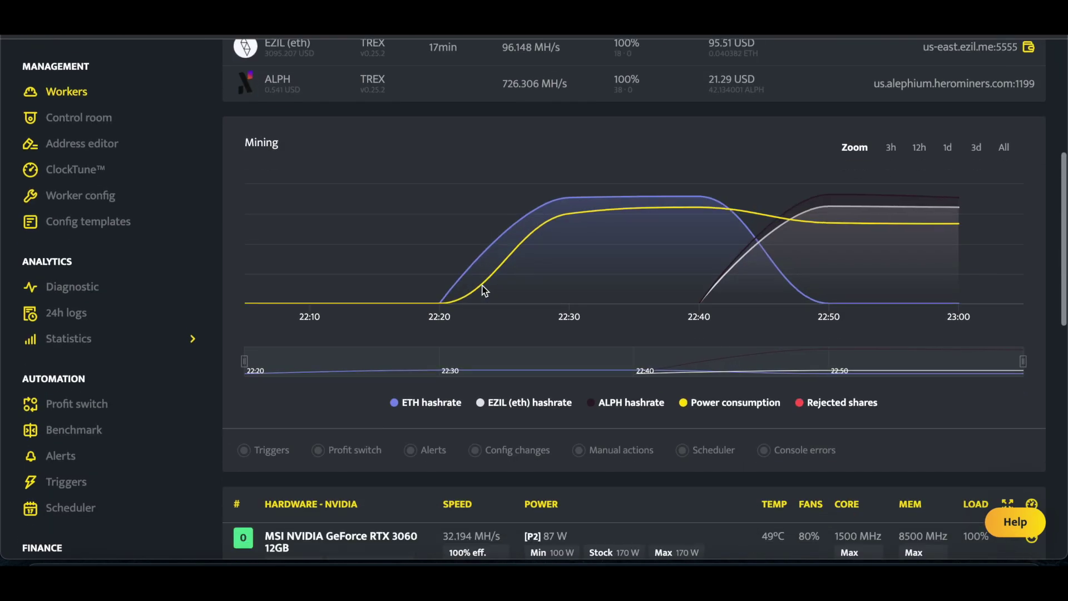
scroll(484, 289, "up", 6)
scroll(482, 335, "down", 1)
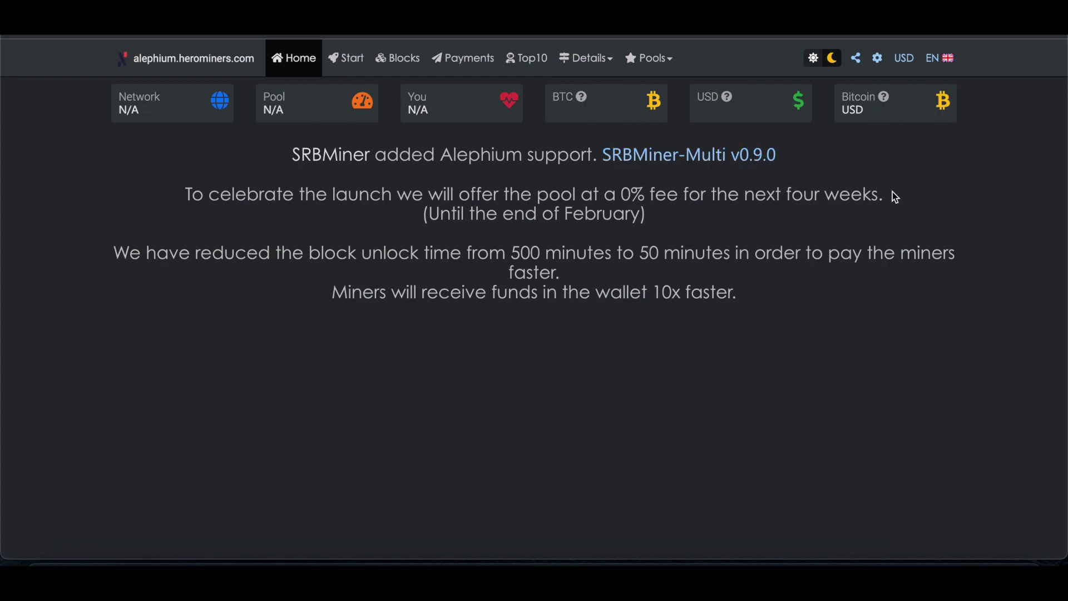
Mark the 674.16 MH/s 24h hash rate, 0.0342 ALPH unconfirmed balance and 2.0949 ALPH paid.
scroll(936, 255, "down", 15)
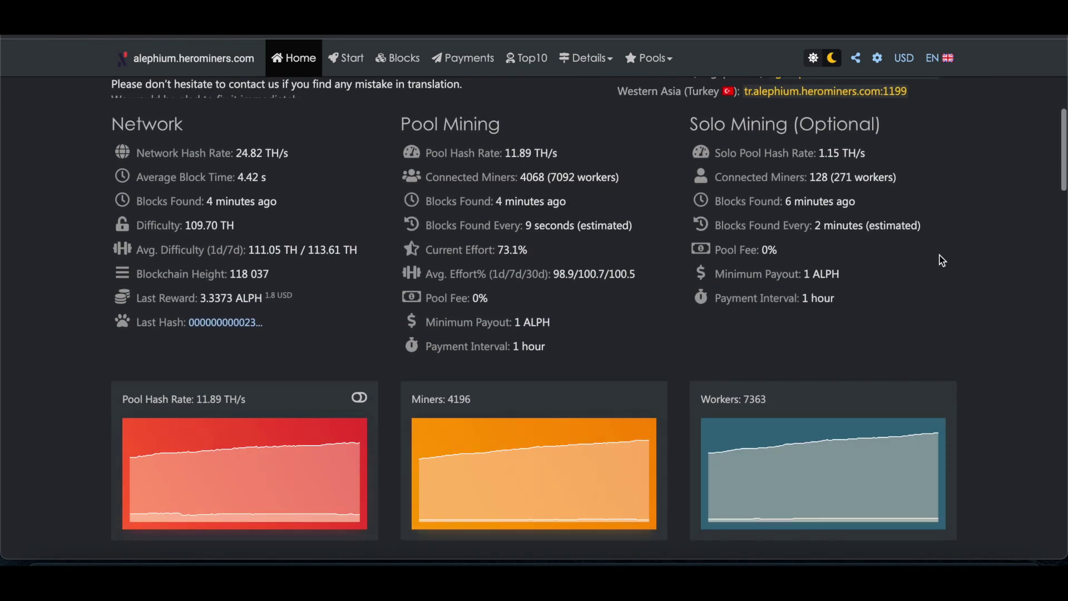
scroll(942, 259, "down", 6)
scroll(691, 239, "up", 2)
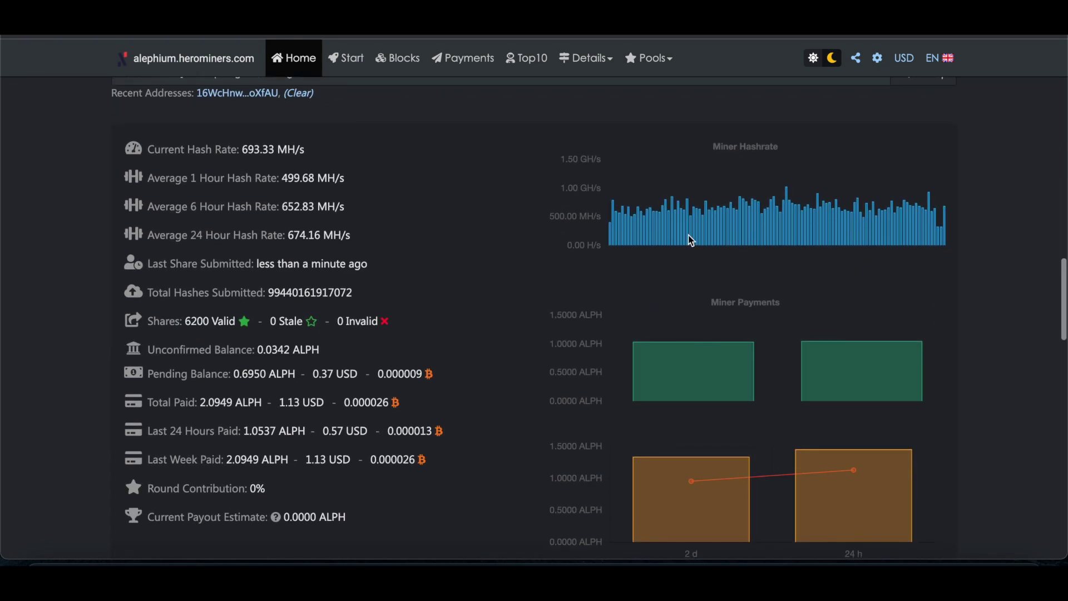
scroll(350, 153, "up", 1)
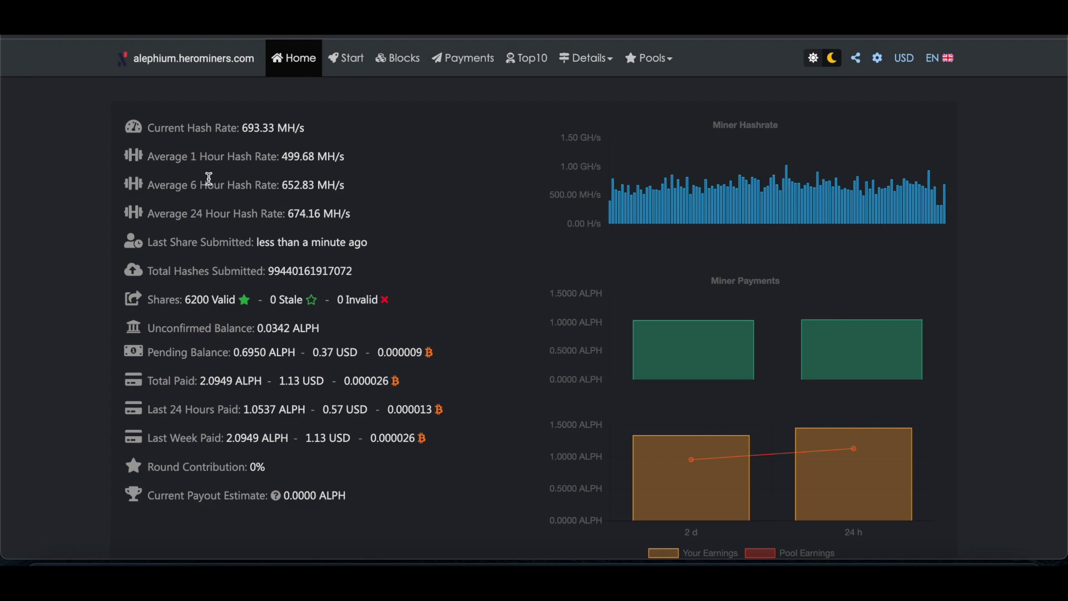
left_click(289, 213)
left_click_drag(290, 213, 421, 225)
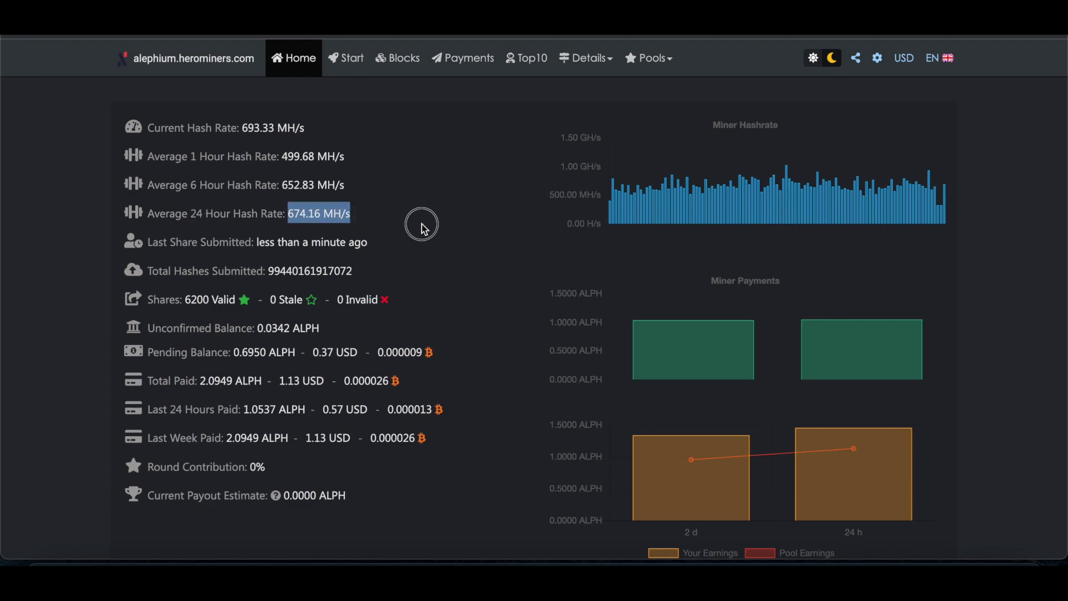
scroll(202, 287, "down", 1)
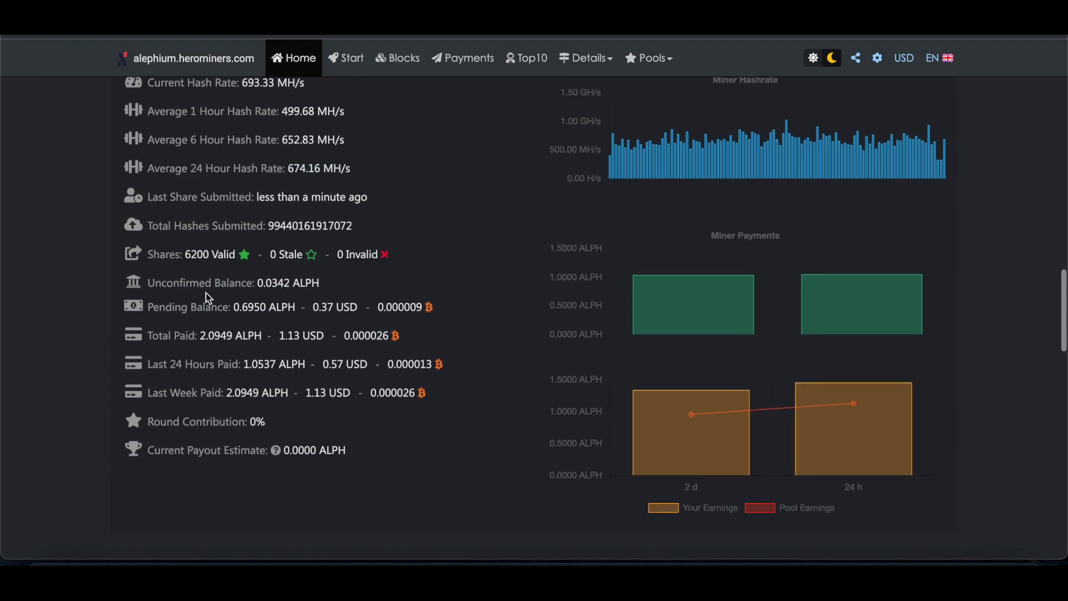
left_click_drag(228, 284, 300, 284)
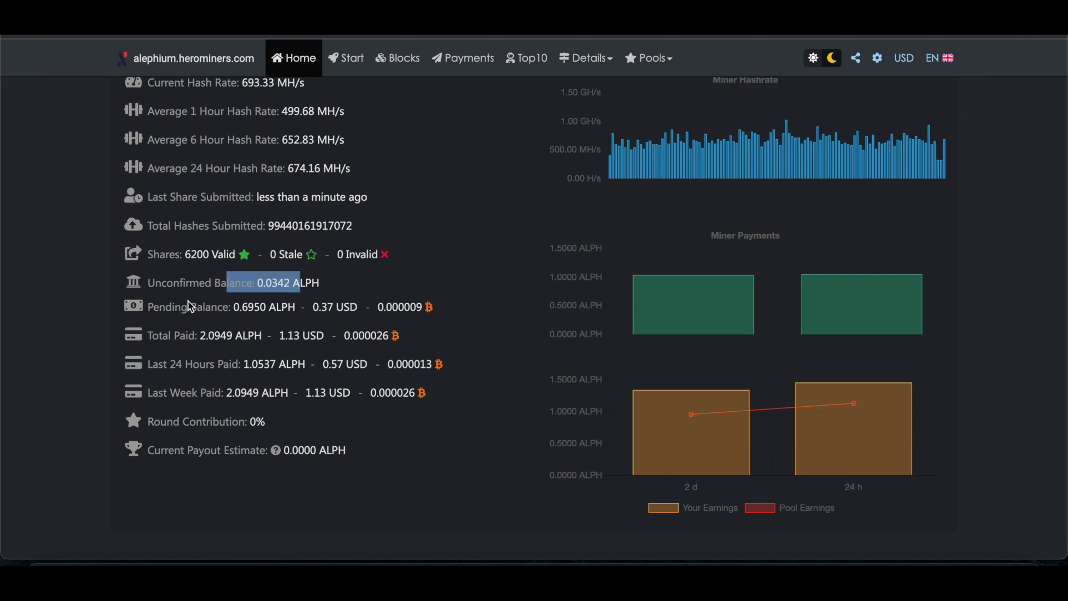
left_click_drag(171, 335, 272, 336)
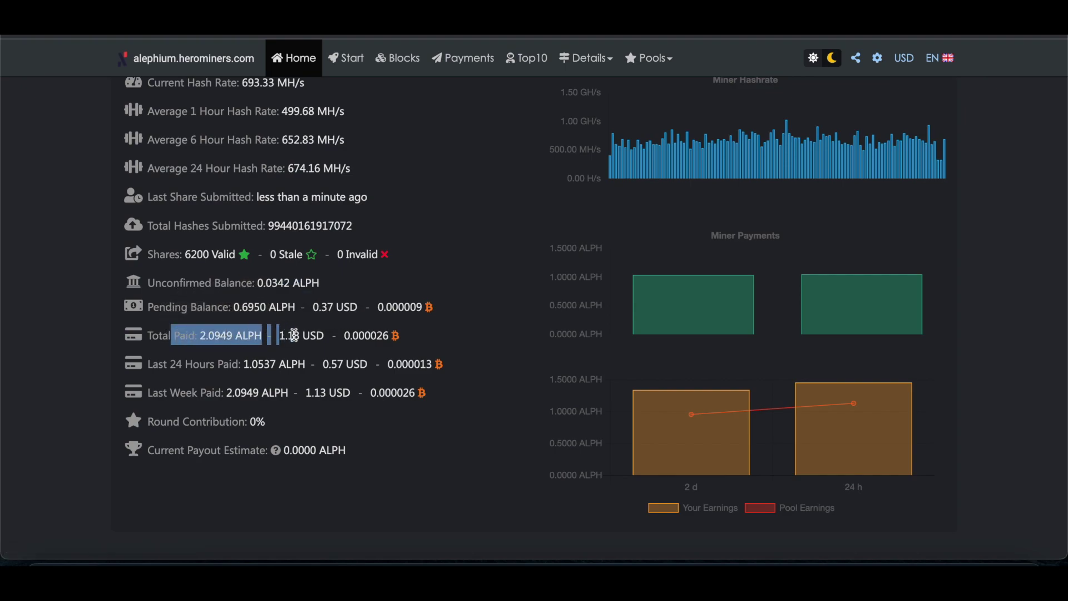
left_click(448, 341)
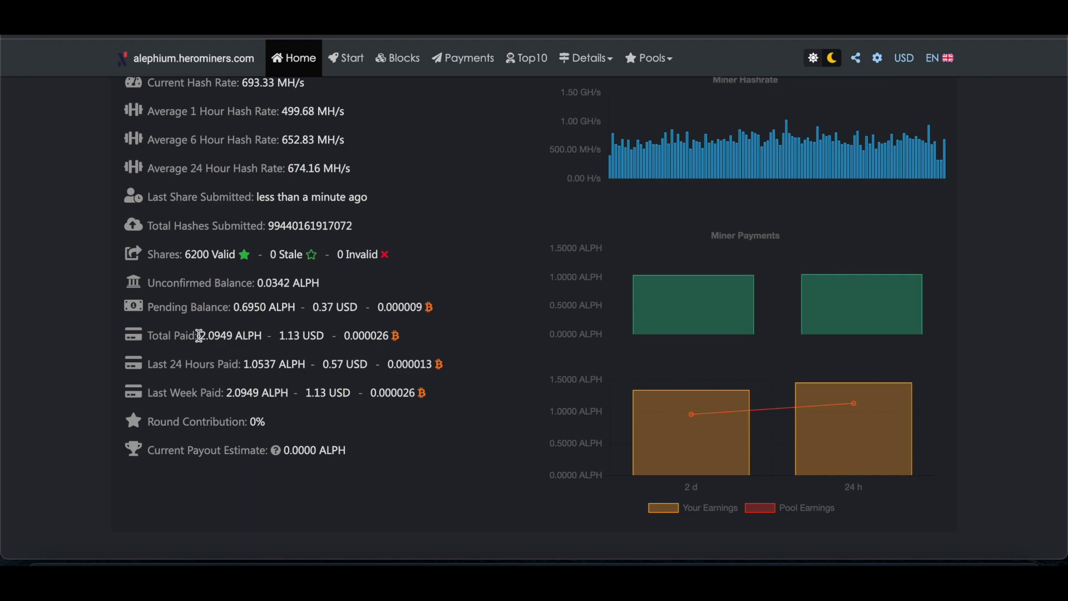
Scroll back up, then edit the Alephium calculator's 0.7 GH/s hashrate field.
scroll(500, 337, "down", 5)
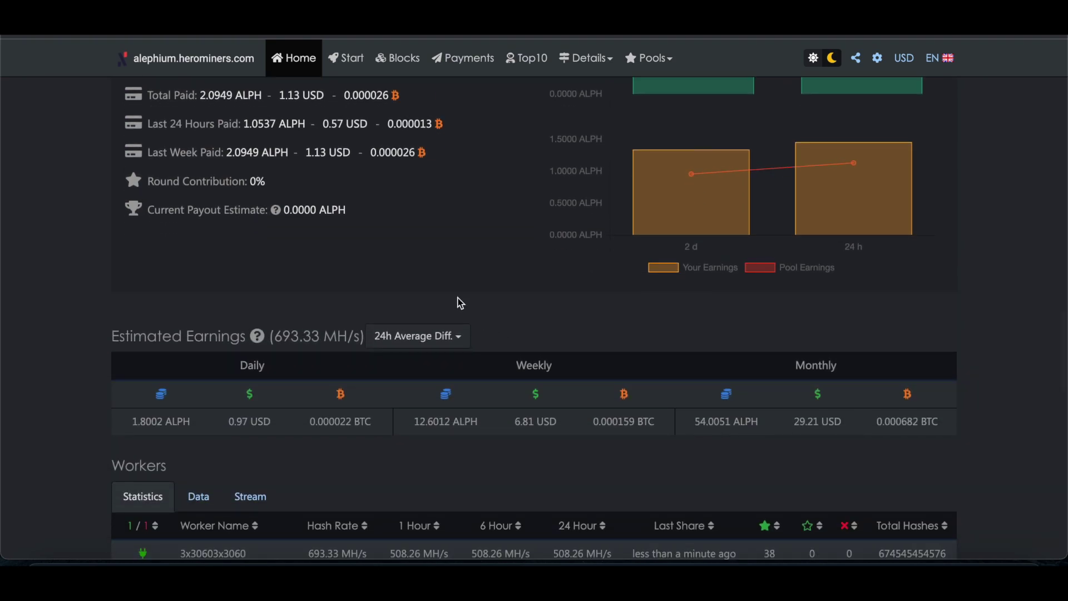
scroll(460, 302, "up", 10)
scroll(501, 334, "up", 15)
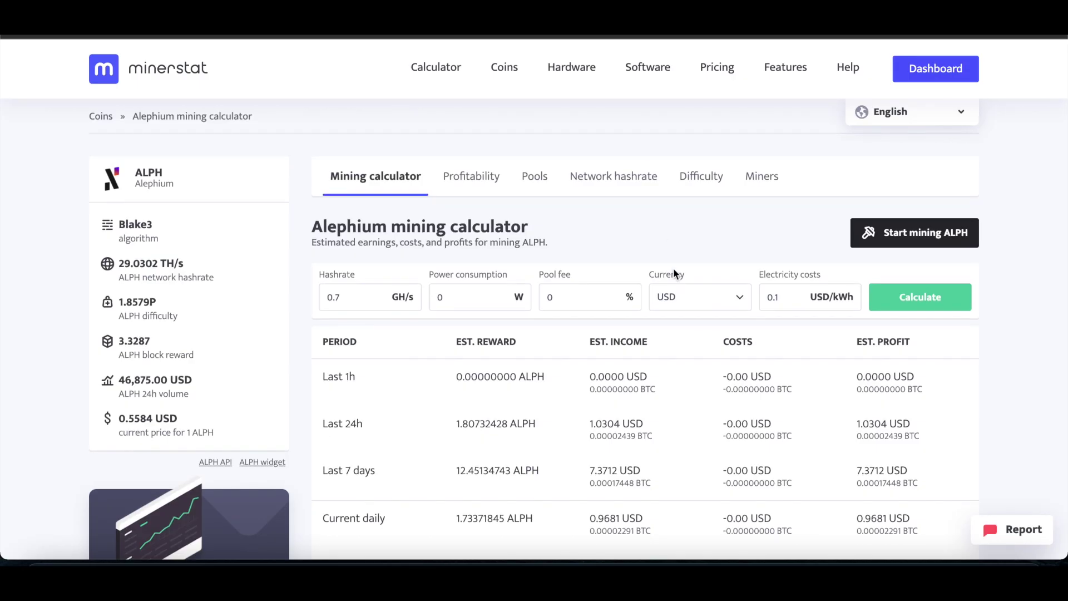
scroll(356, 236, "down", 1)
left_click(357, 236)
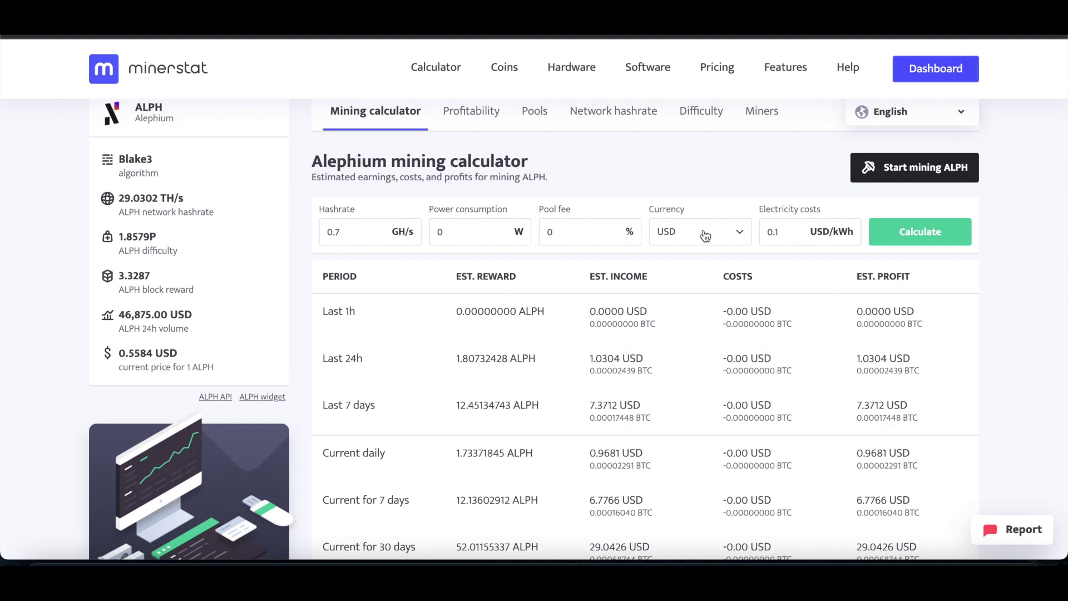
Recalculate at 0.7 GH/s and check the 1.0084 USD 24h profit and 0.9957 USD daily profit.
left_click(968, 236)
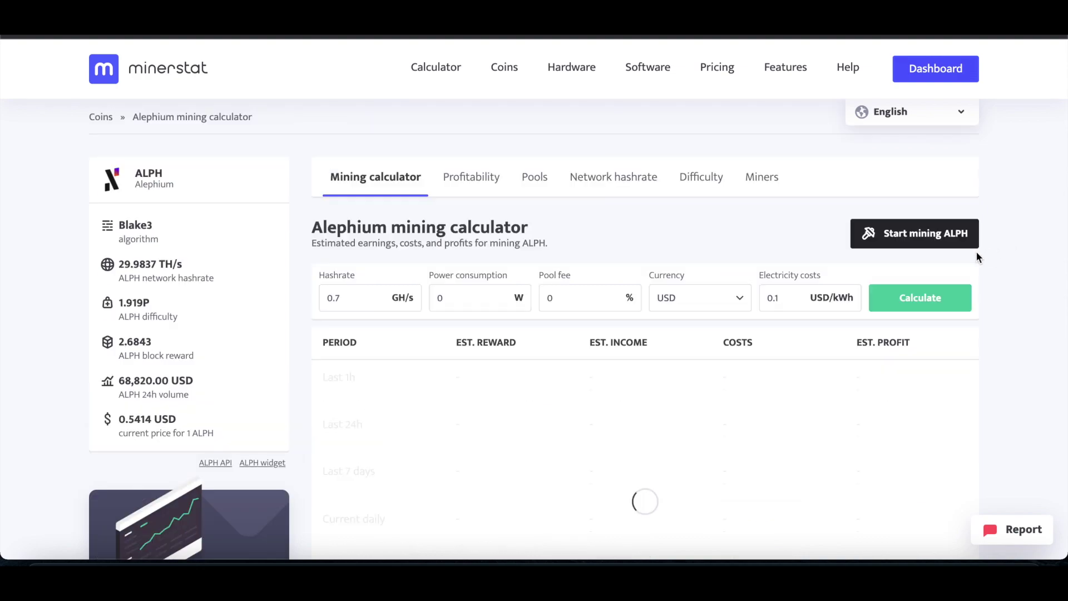
scroll(1012, 273, "down", 3)
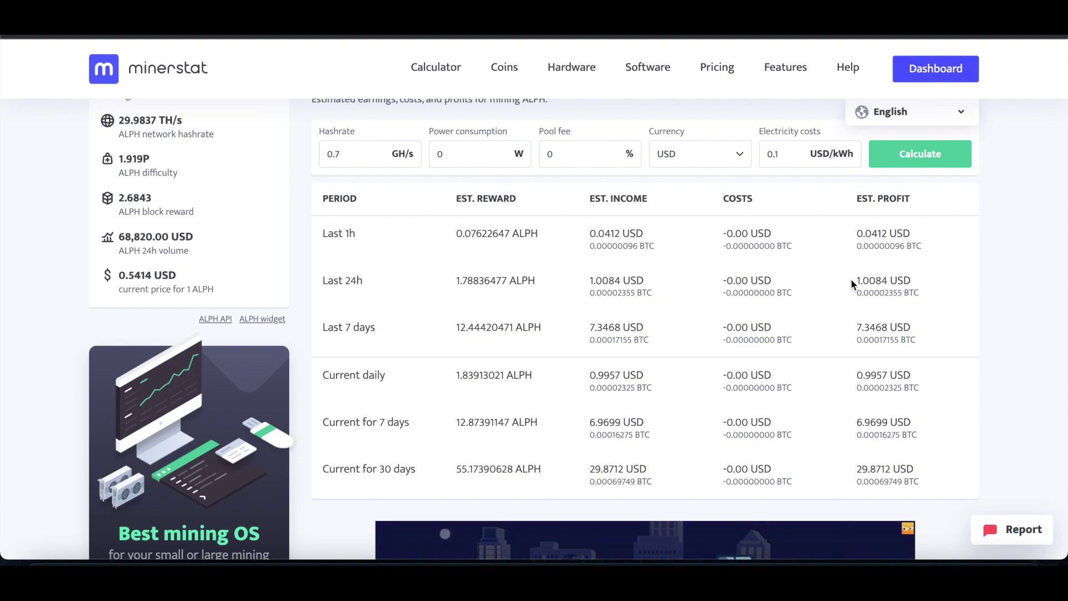
double_click(884, 280)
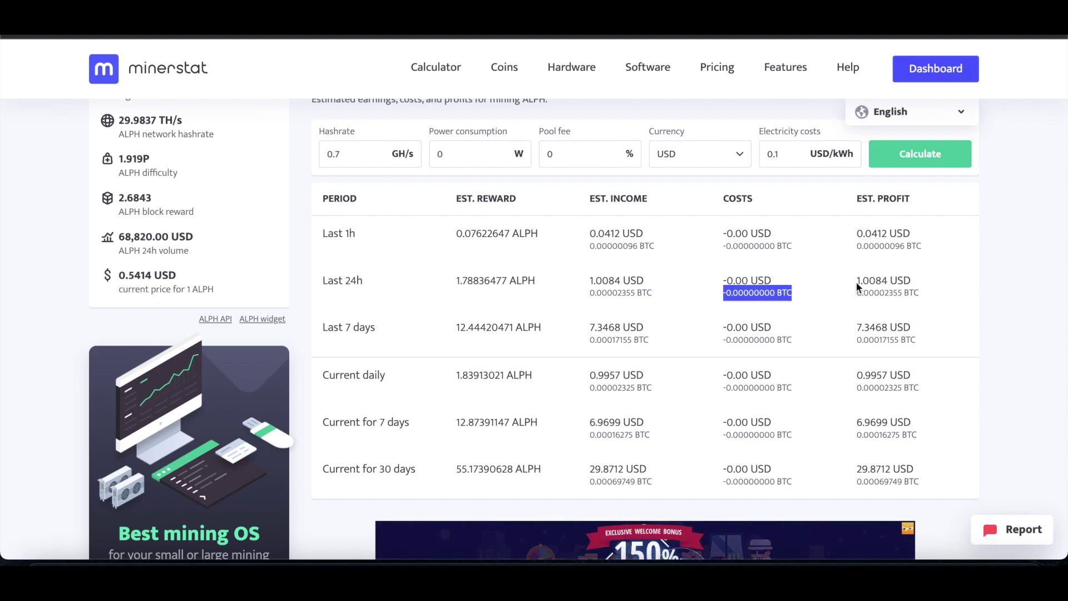
left_click(941, 286)
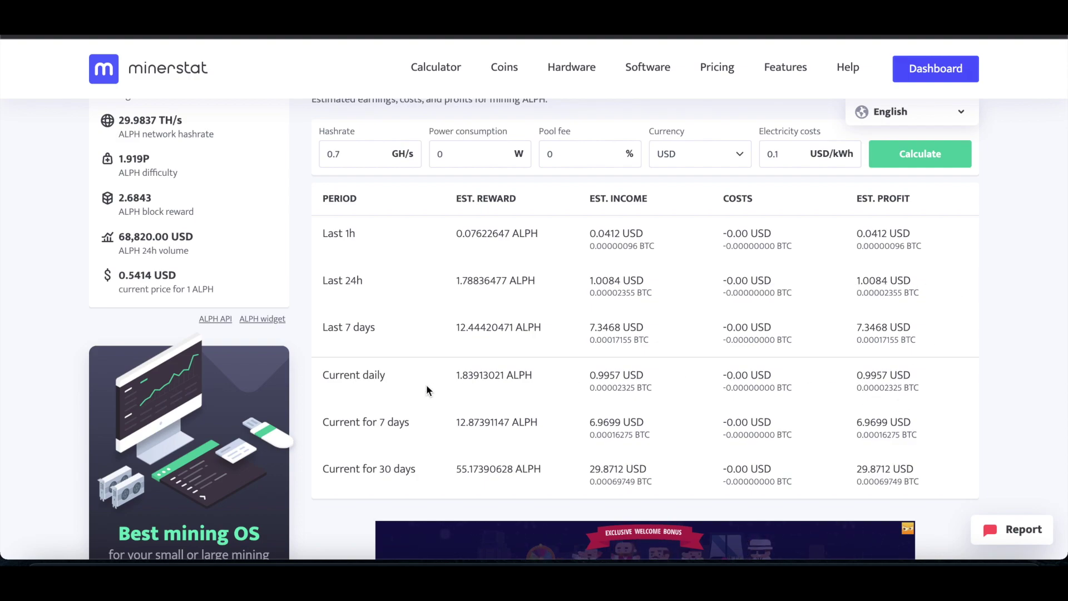
double_click(864, 374)
left_click(937, 365)
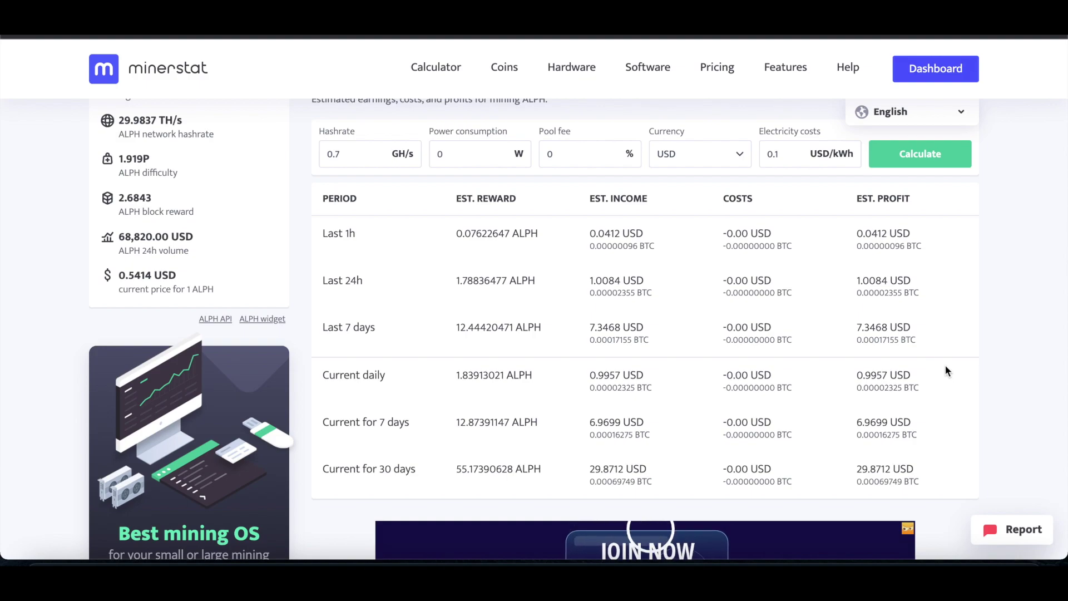
scroll(944, 371, "up", 1)
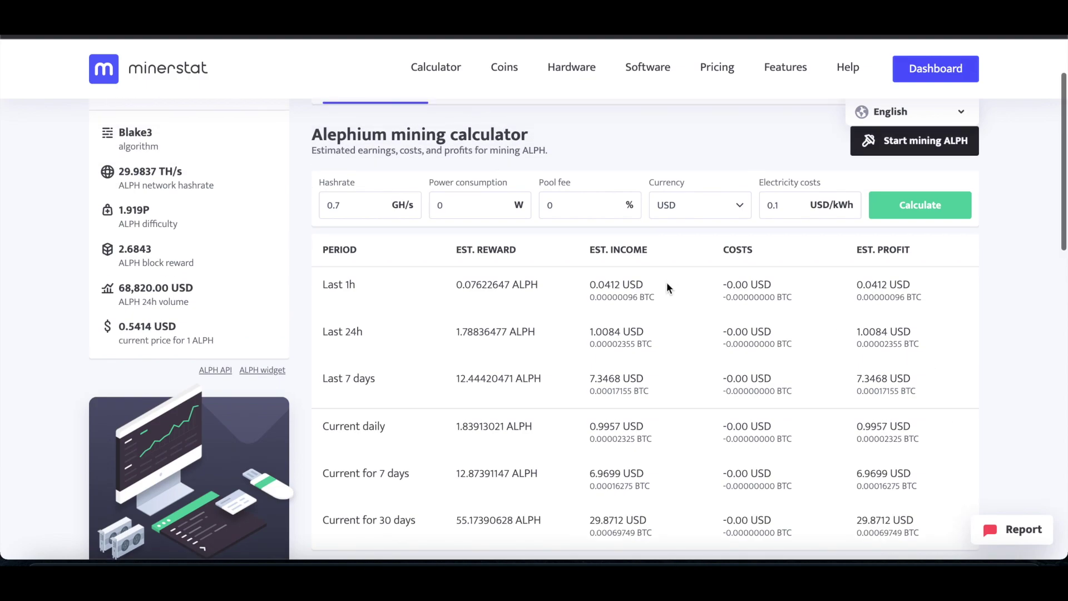
scroll(472, 208, "up", 1)
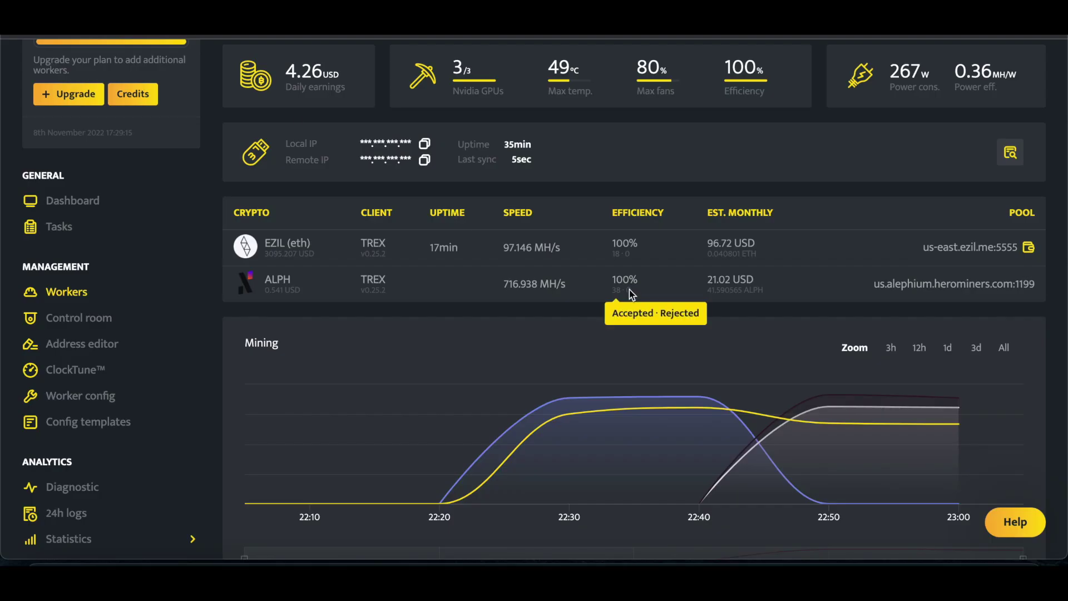
Review the three GPUs' ClockTune settings in the NVIDIA GPU table, then close the panel.
scroll(686, 301, "down", 7)
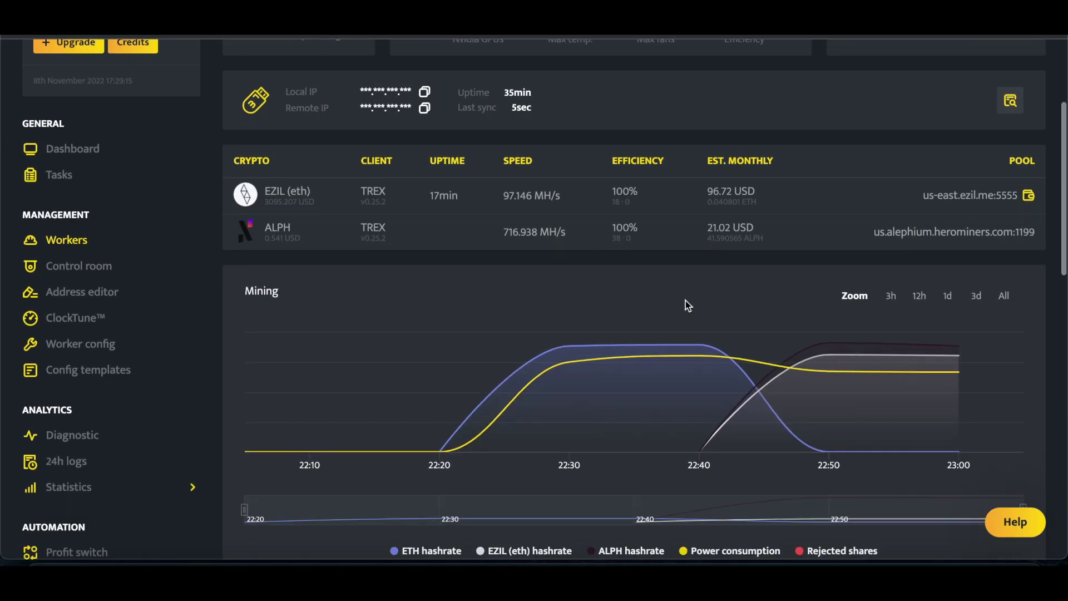
scroll(685, 300, "down", 1)
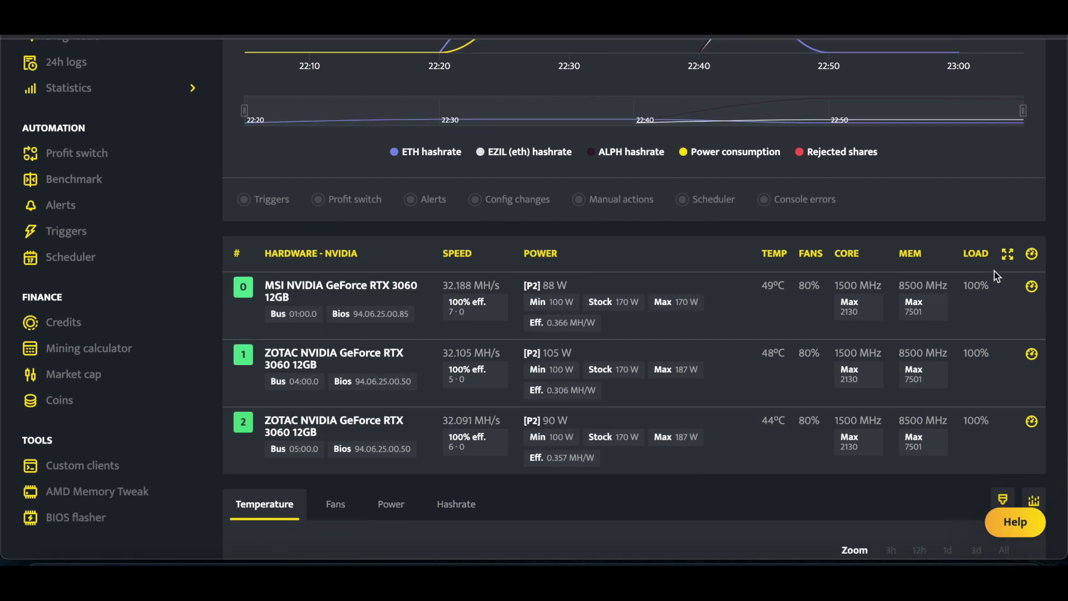
left_click(1031, 254)
scroll(723, 238, "down", 1)
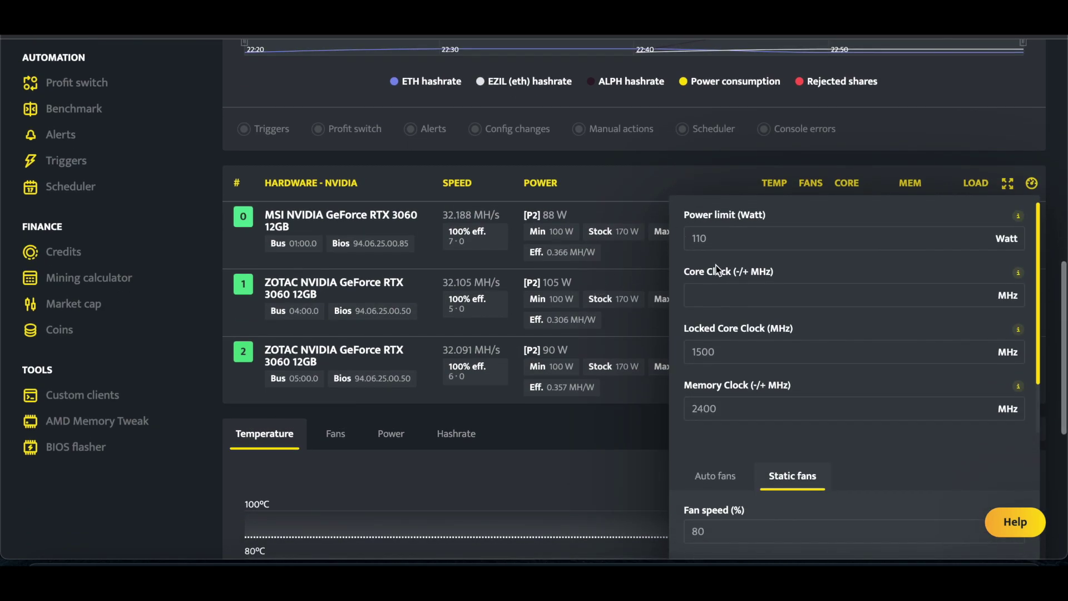
scroll(762, 287, "down", 1)
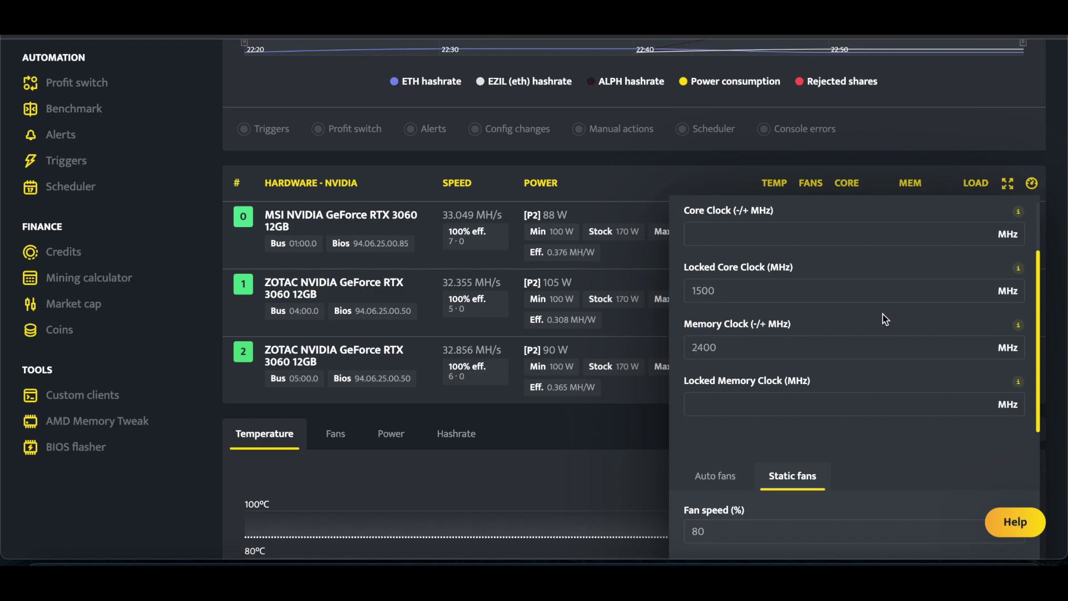
left_click(1031, 183)
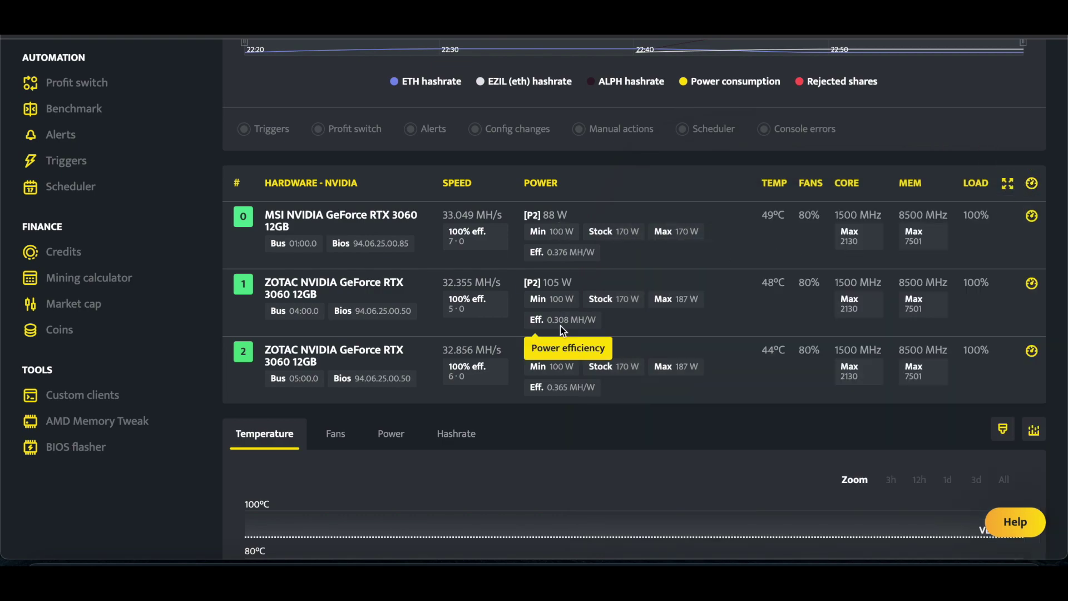
scroll(594, 310, "up", 10)
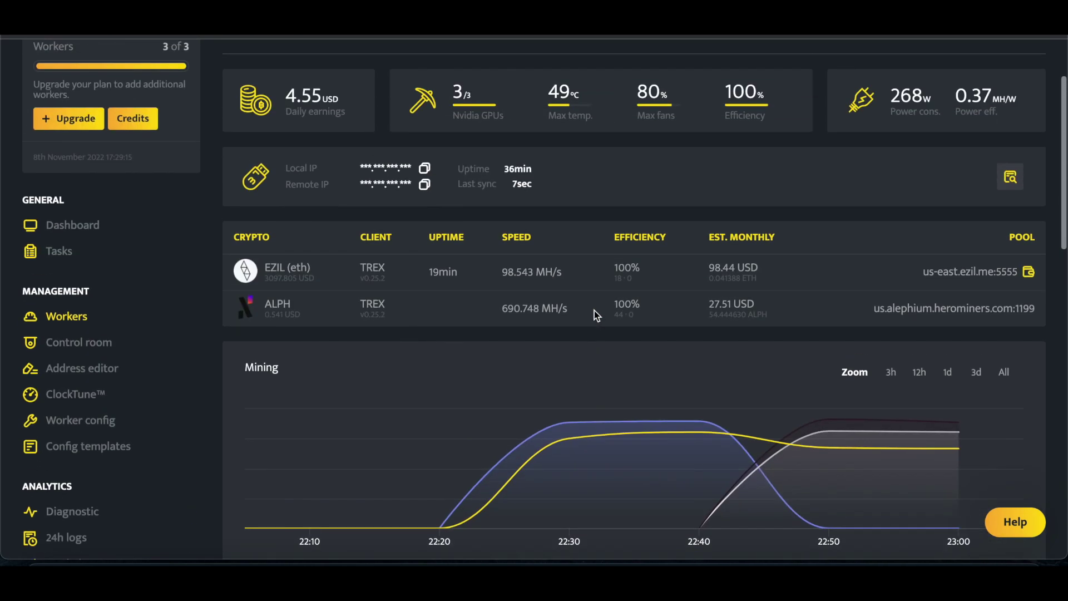
scroll(594, 310, "up", 1)
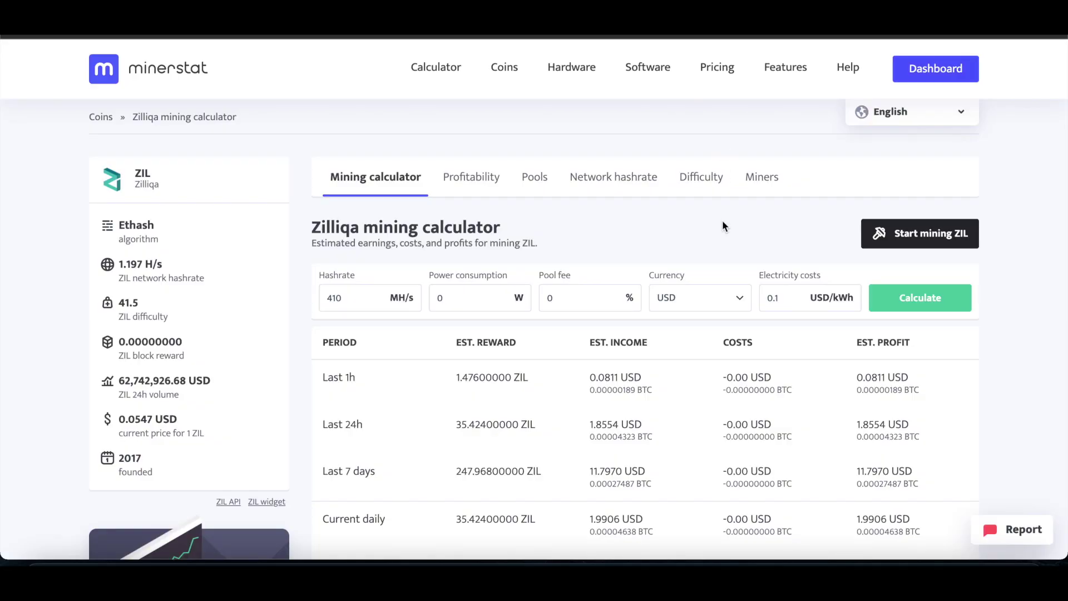
Replace the Zilliqa calculator hashrate 410 with 100 MH/s and recalculate.
scroll(362, 198, "down", 2)
left_click_drag(362, 197, 299, 191)
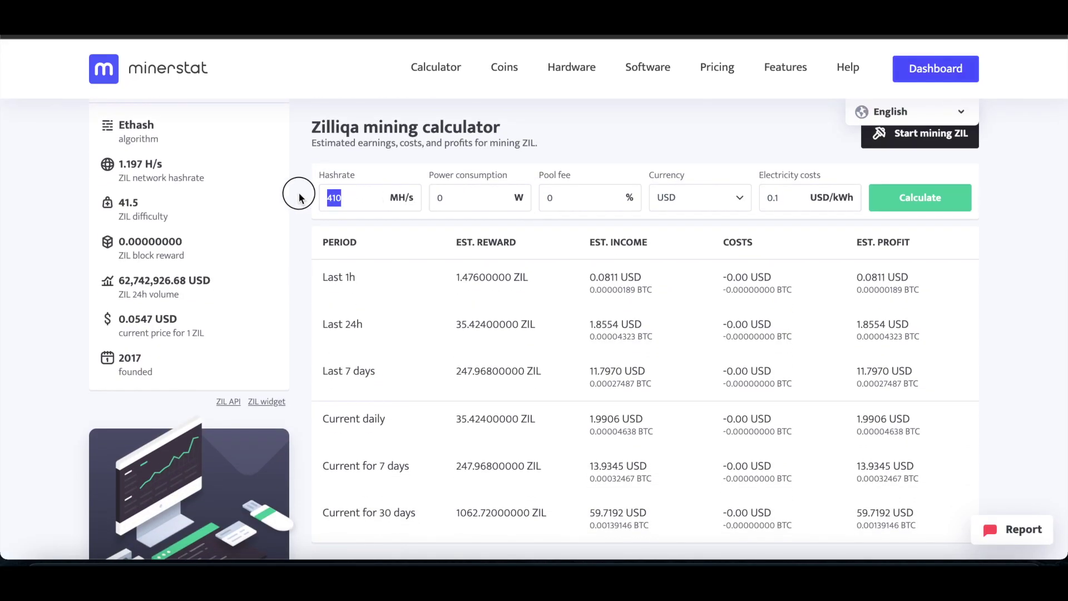
left_click(363, 195)
scroll(362, 195, "up", 1)
left_click_drag(362, 195, 300, 200)
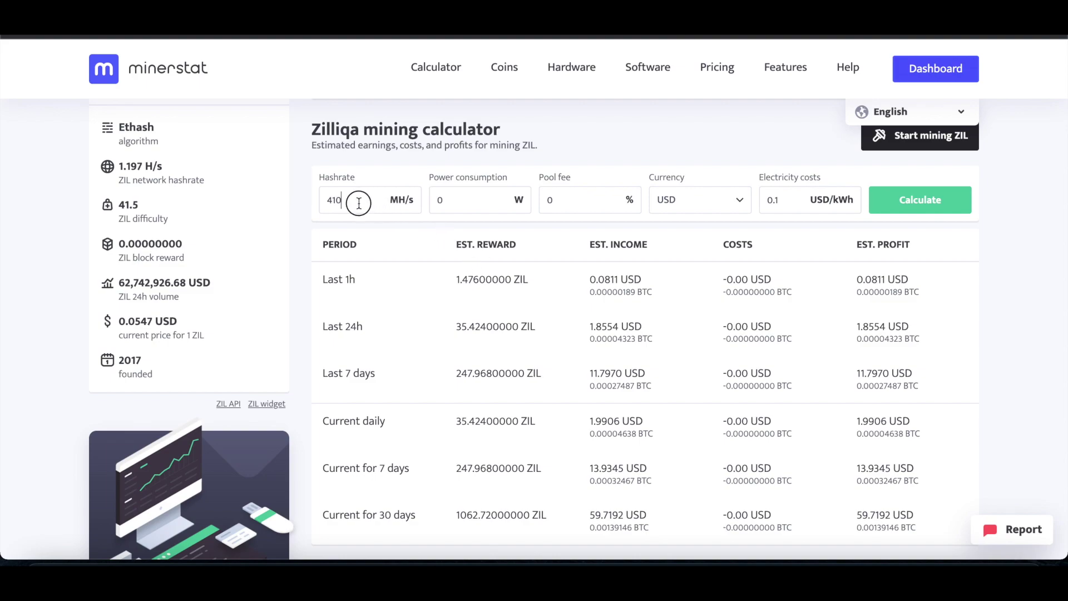
type("100")
left_click(919, 206)
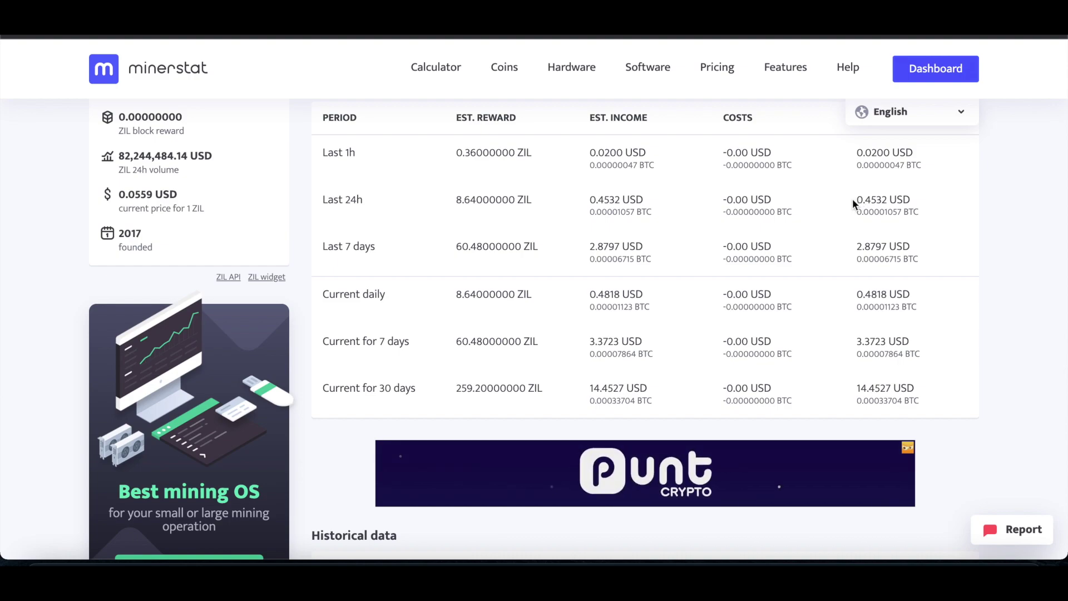
Check the estimated profits: 0.4532 USD for the last 24h and 0.4818 USD current daily.
double_click(870, 199)
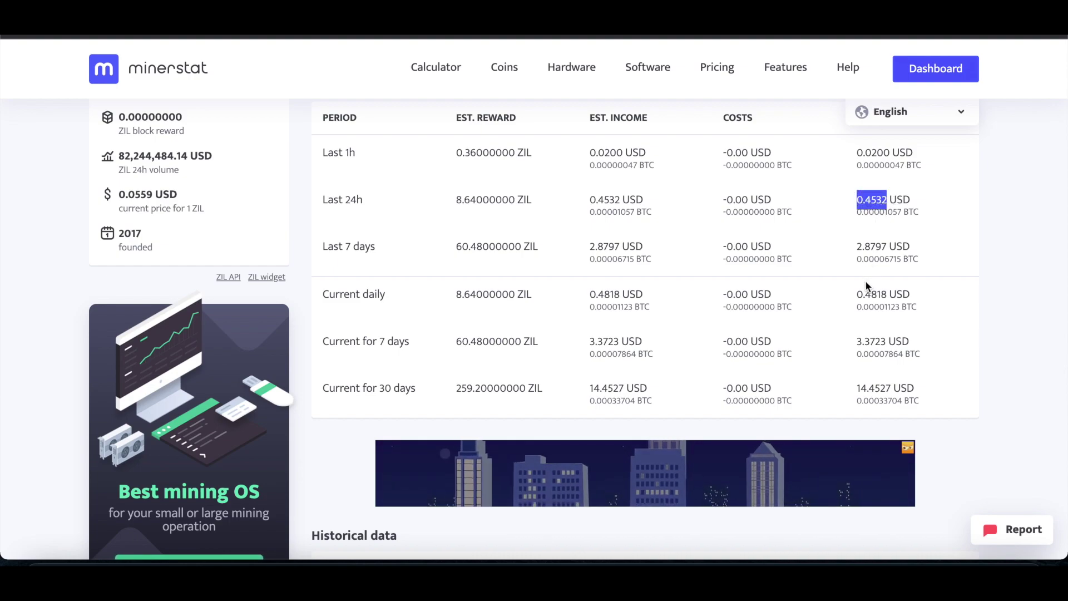
double_click(858, 291)
left_click(873, 195)
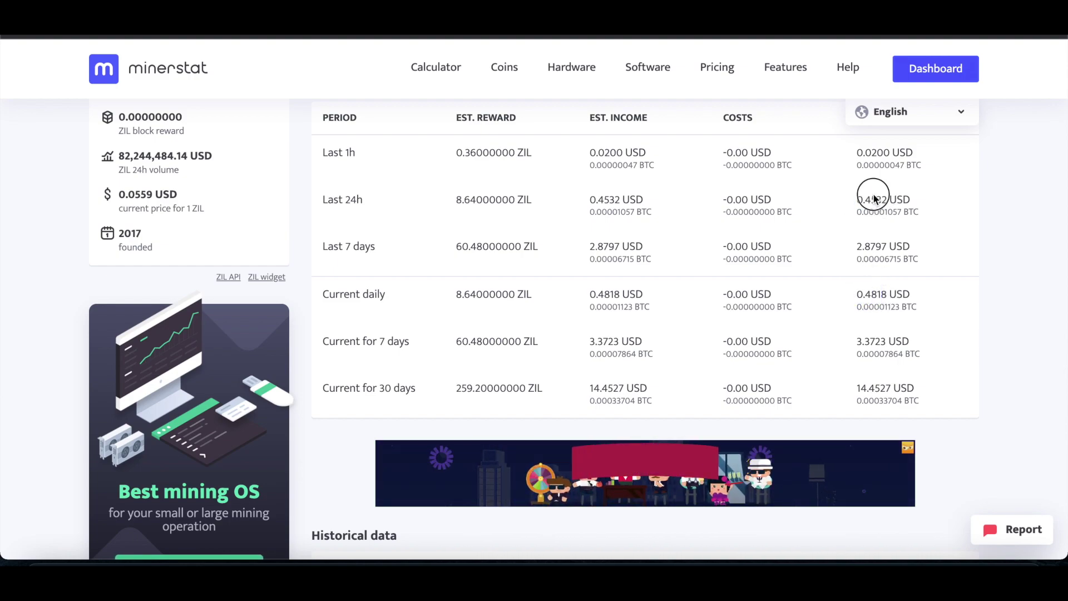
double_click(862, 204)
left_click(964, 202)
scroll(964, 204, "up", 2)
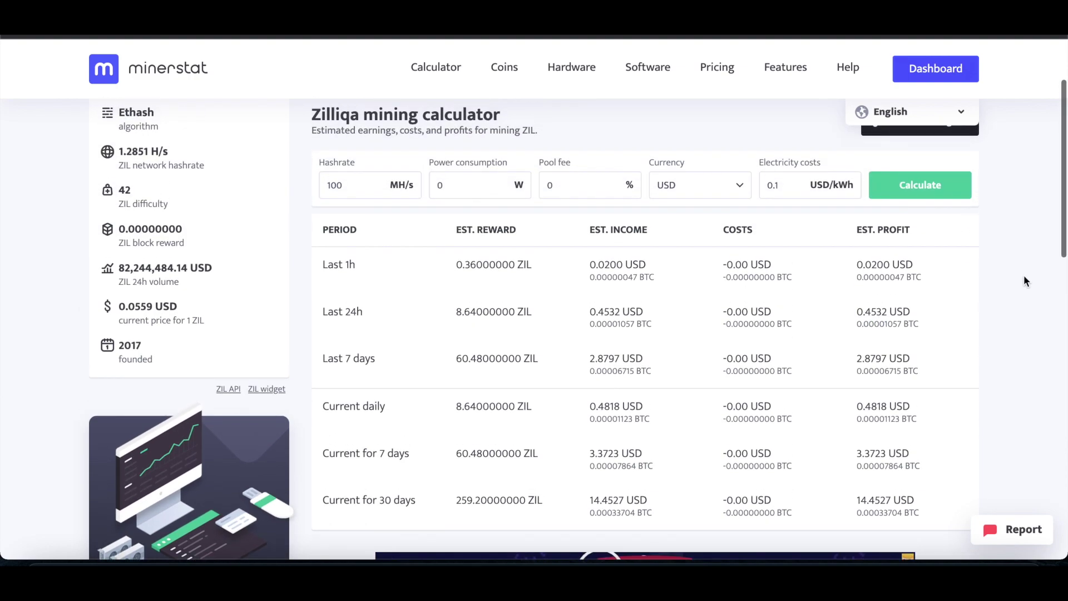
scroll(652, 143, "up", 1)
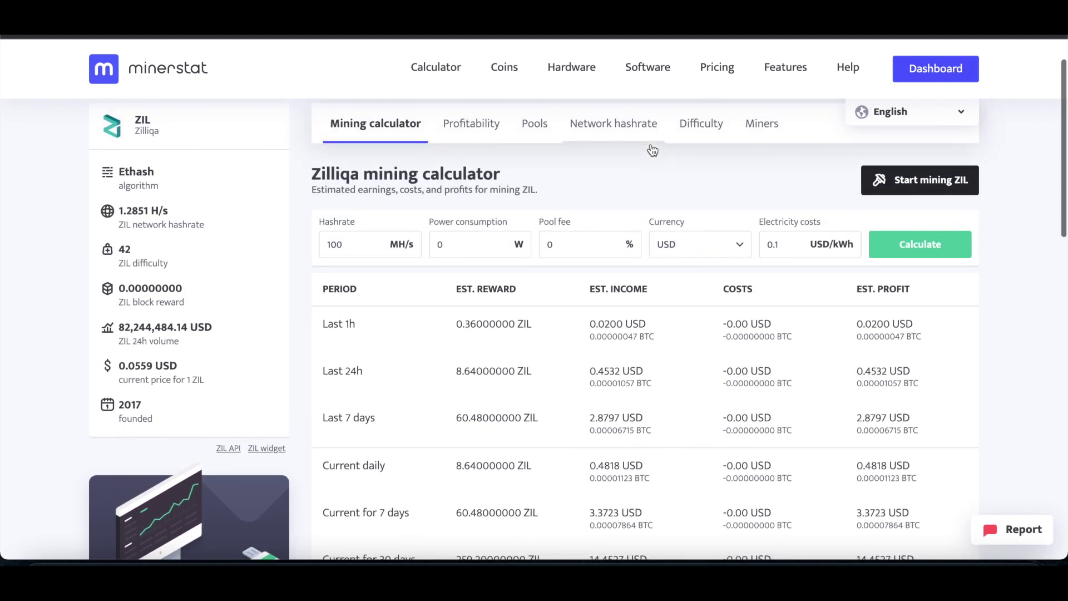
scroll(998, 210, "up", 1)
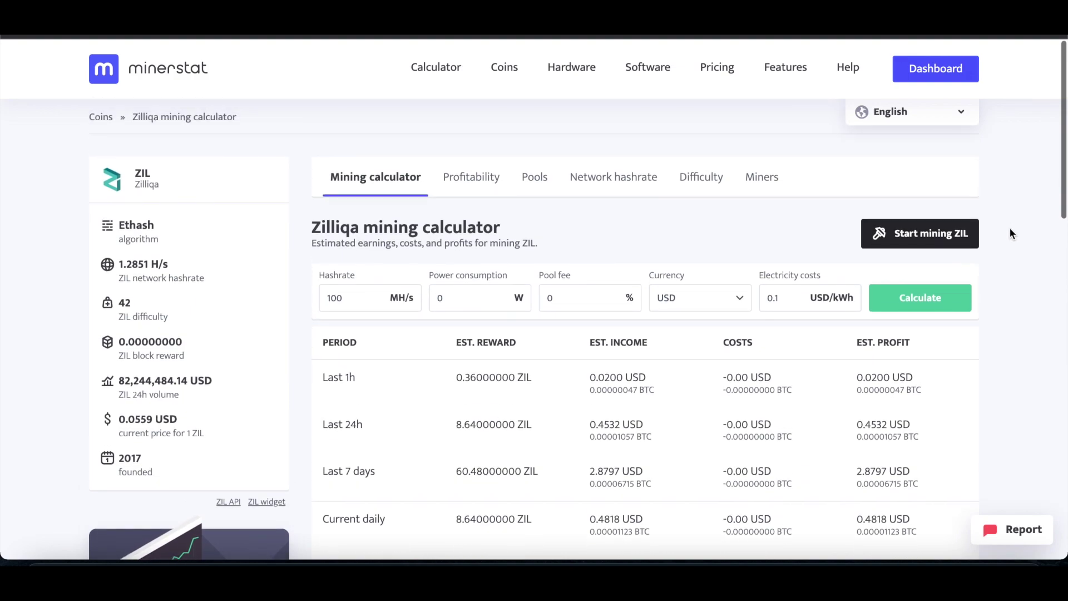
scroll(991, 263, "down", 1)
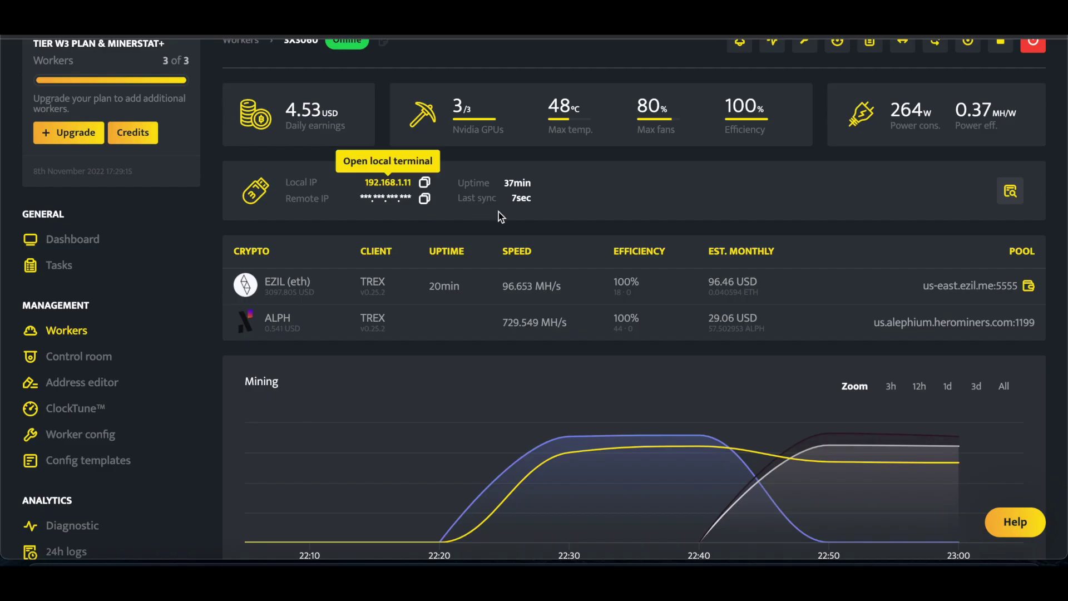
Scroll the 3X3060 worker overview to see EZIL at 97.772 MH/s and ALPH at 715.036 MH/s.
scroll(675, 229, "up", 3)
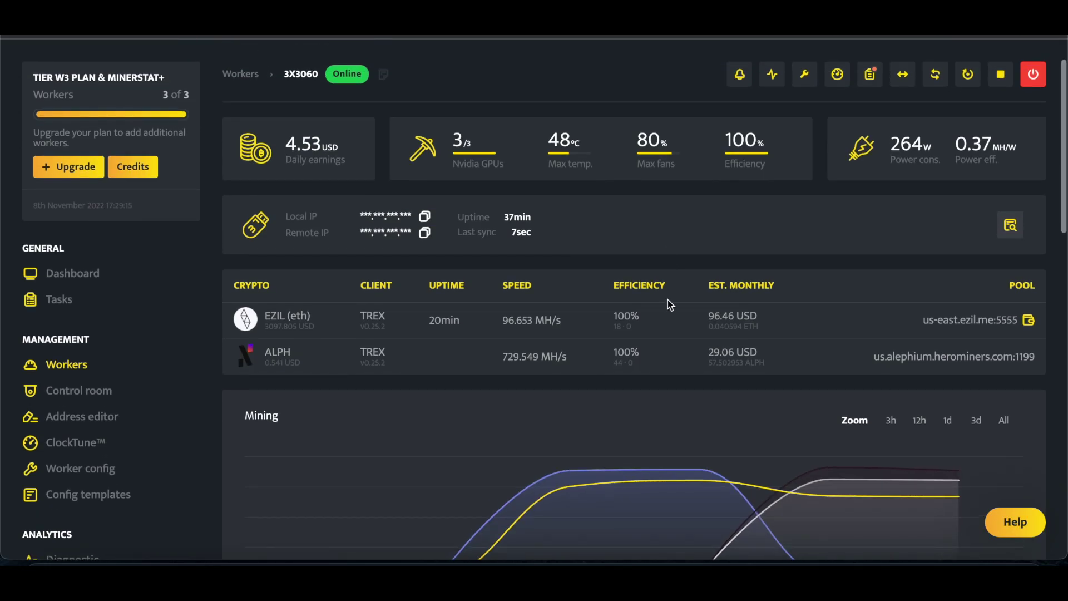
scroll(670, 303, "down", 1)
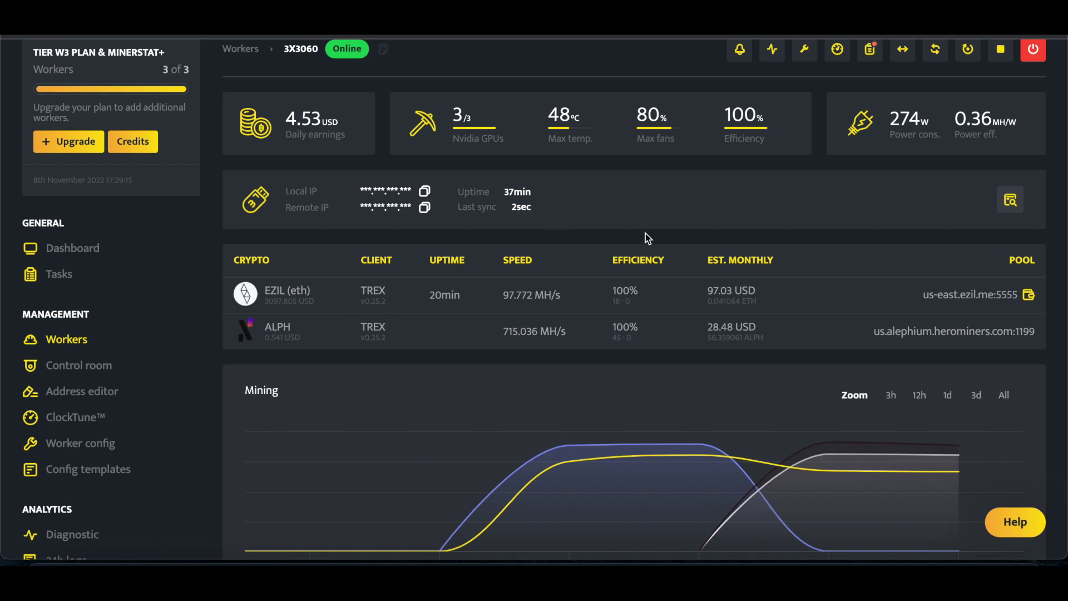
scroll(645, 238, "up", 1)
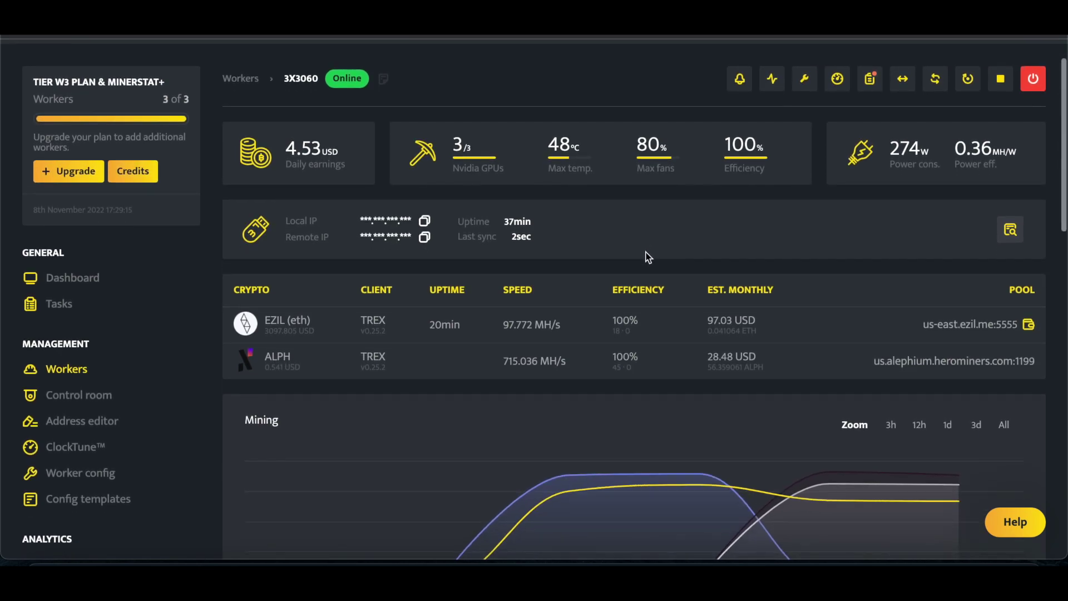
scroll(645, 254, "down", 1)
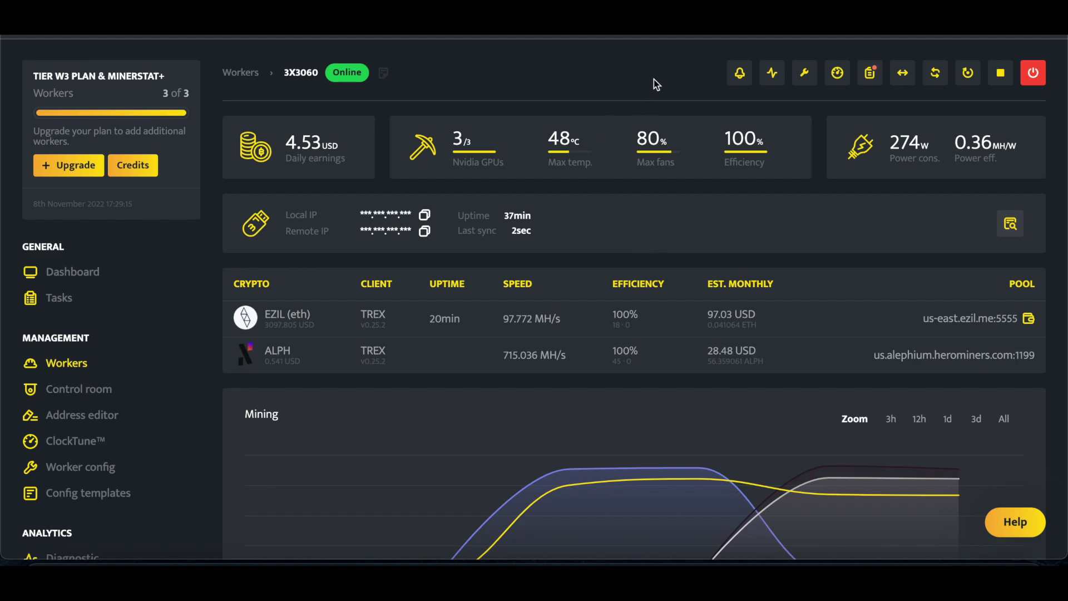